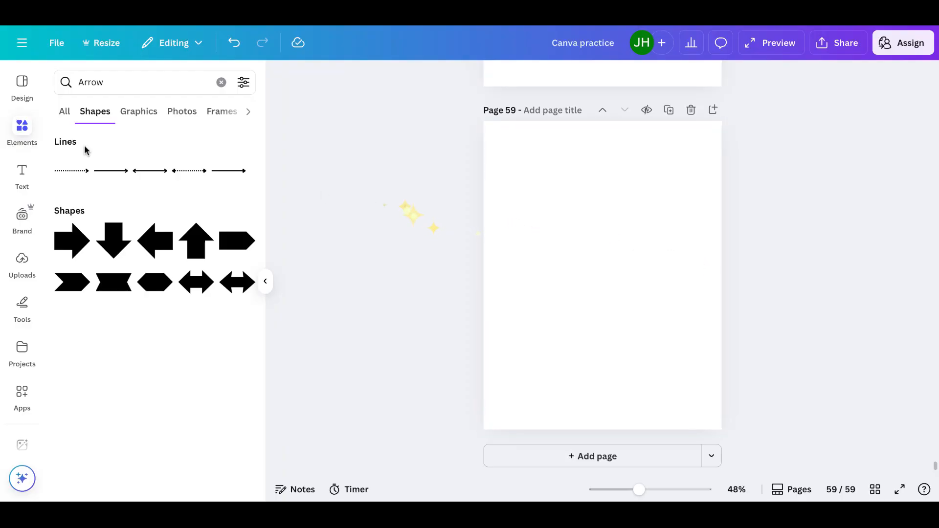
Search the elements for "line" and add a plain line shape to blank page 59
left_click(22, 86)
left_click(21, 130)
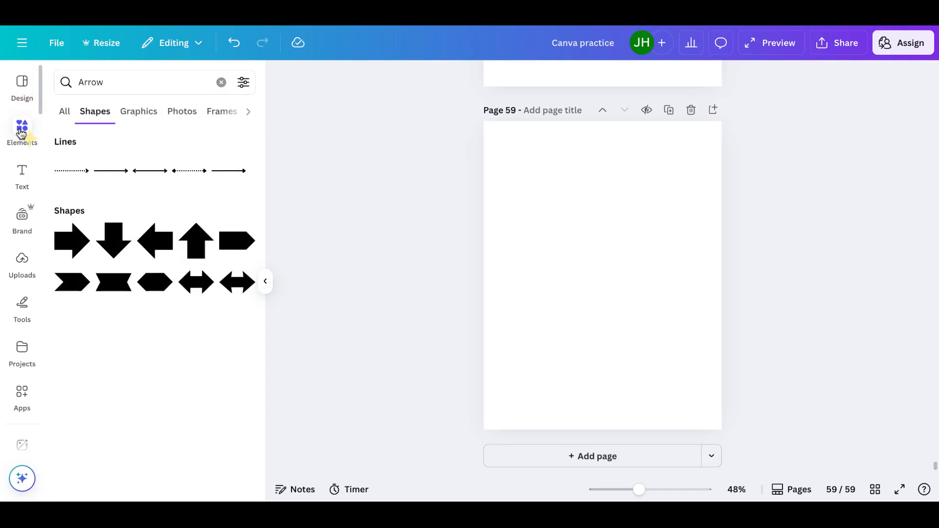
left_click(221, 82)
type("line")
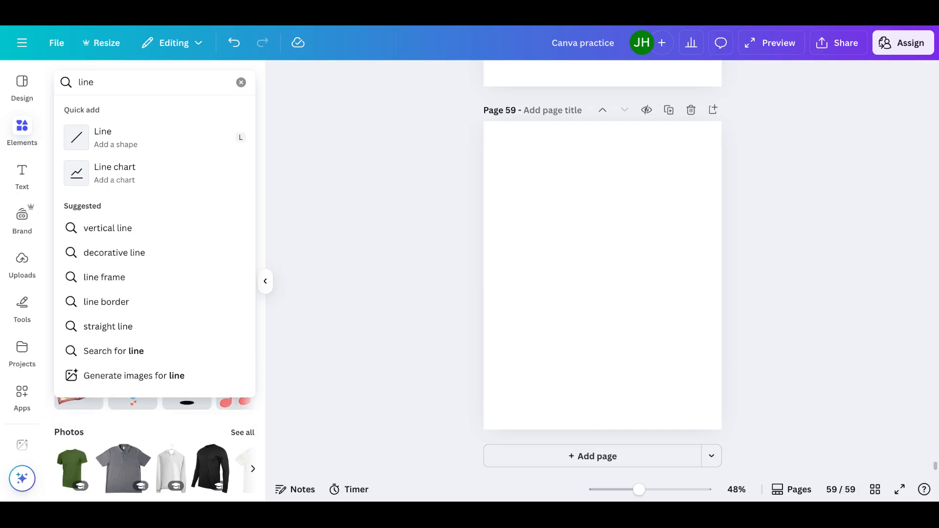
left_click(130, 142)
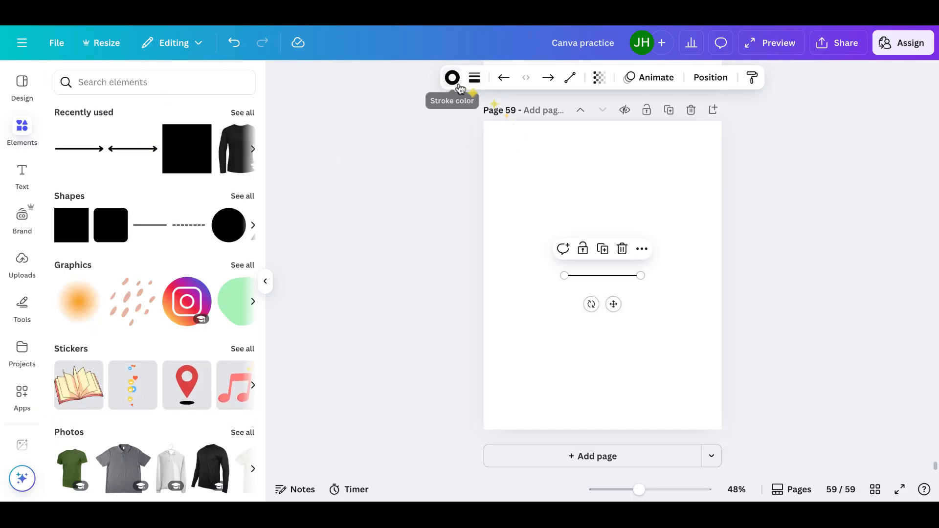
Lengthen the line by extending its start outward, and move it to the upper part of the page
left_click_drag(564, 276, 516, 274)
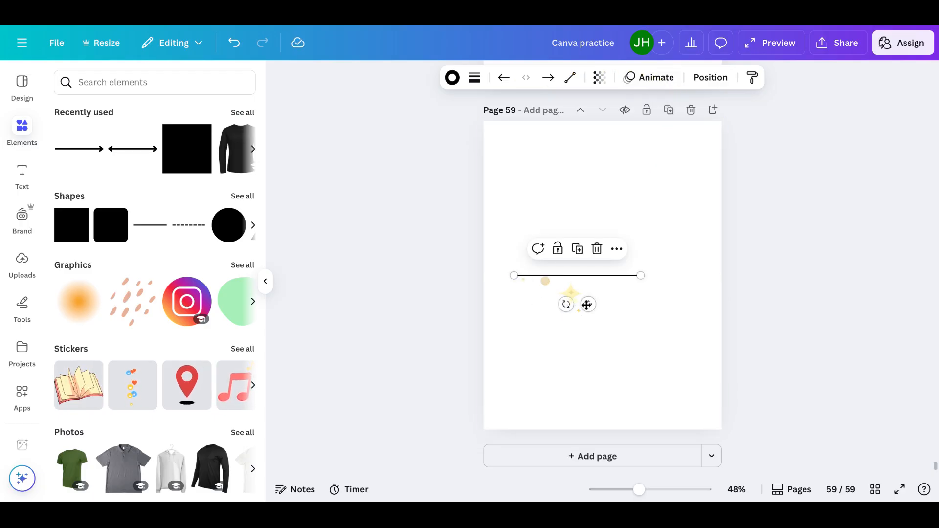
left_click_drag(587, 302, 610, 201)
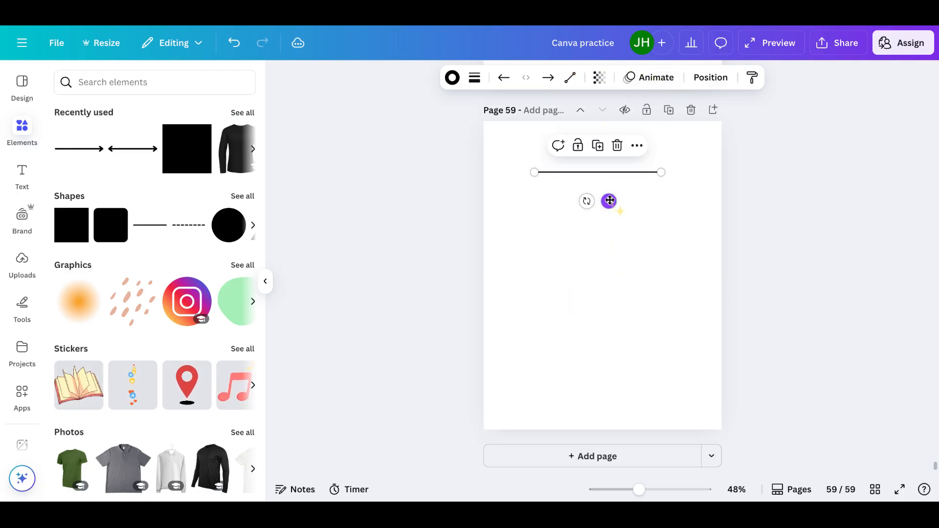
left_click(631, 247)
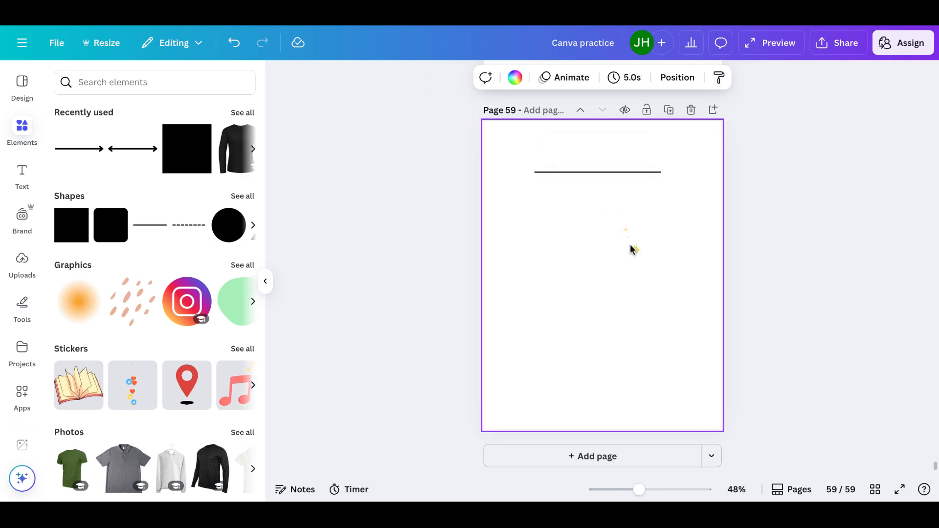
Change the line's stroke color to the light blue from the document colors
left_click(607, 172)
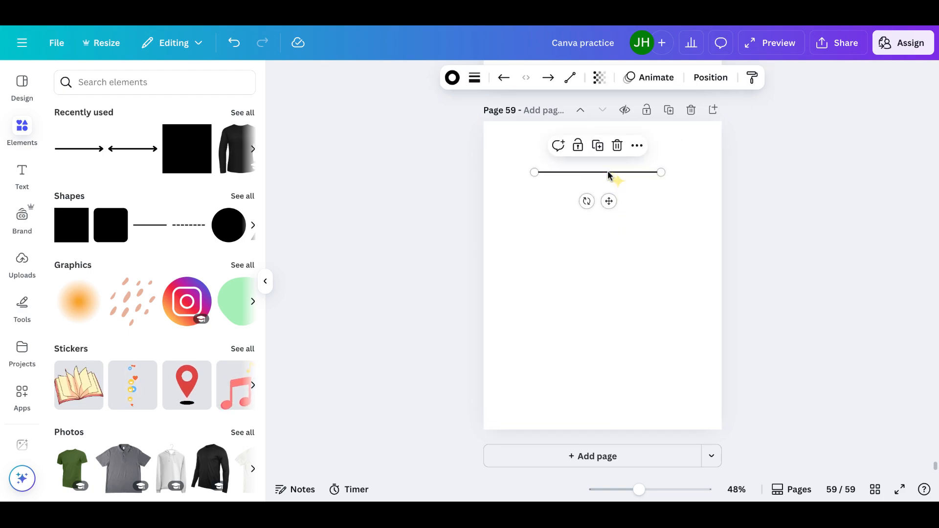
left_click(452, 78)
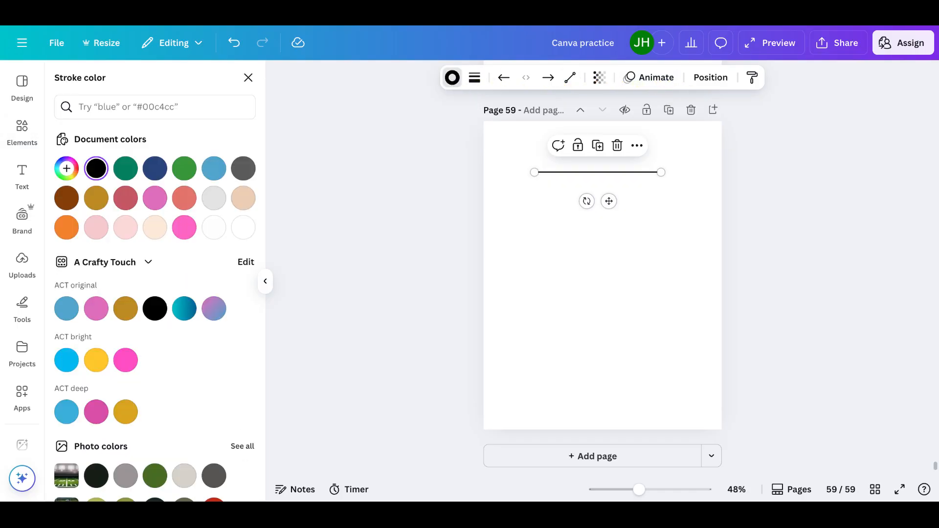
left_click(67, 198)
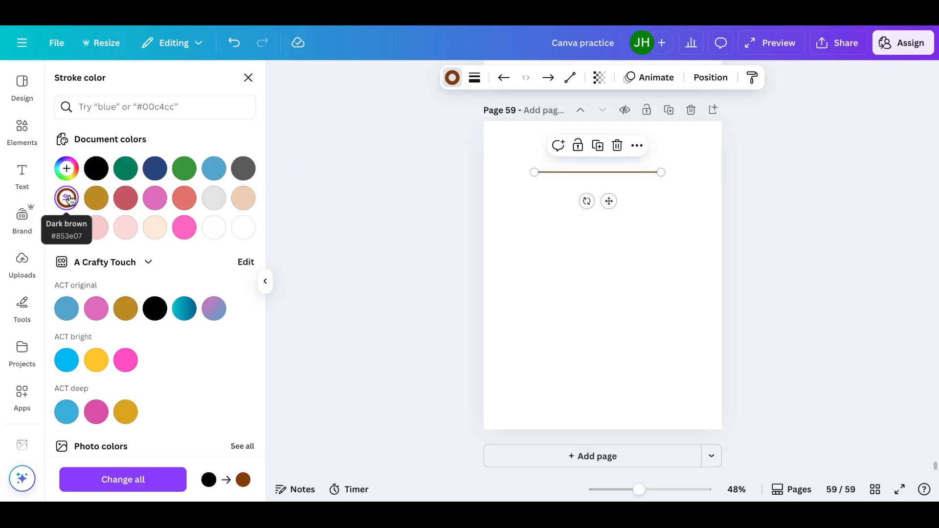
left_click(214, 171)
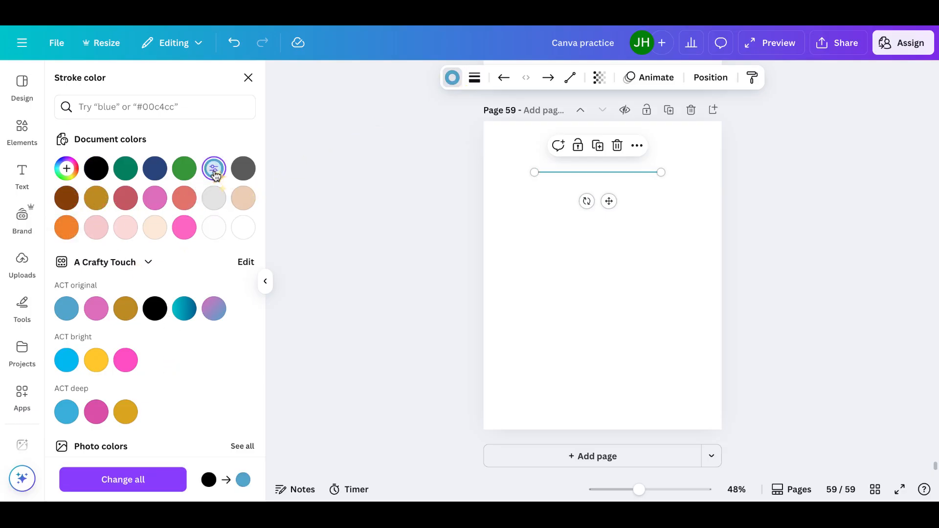
left_click(591, 250)
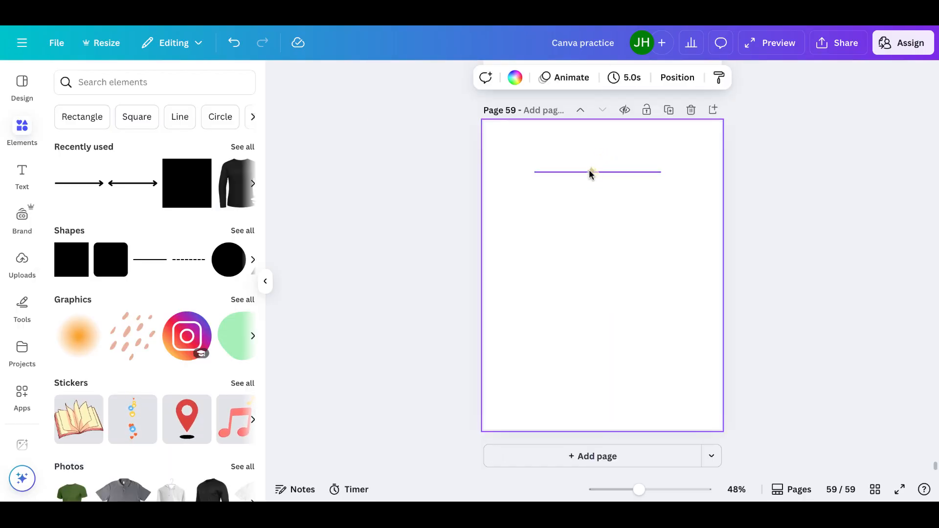
Duplicate the blue line, align the copy just below the original, and set its stroke weight to 16
left_click(589, 172)
left_click(597, 145)
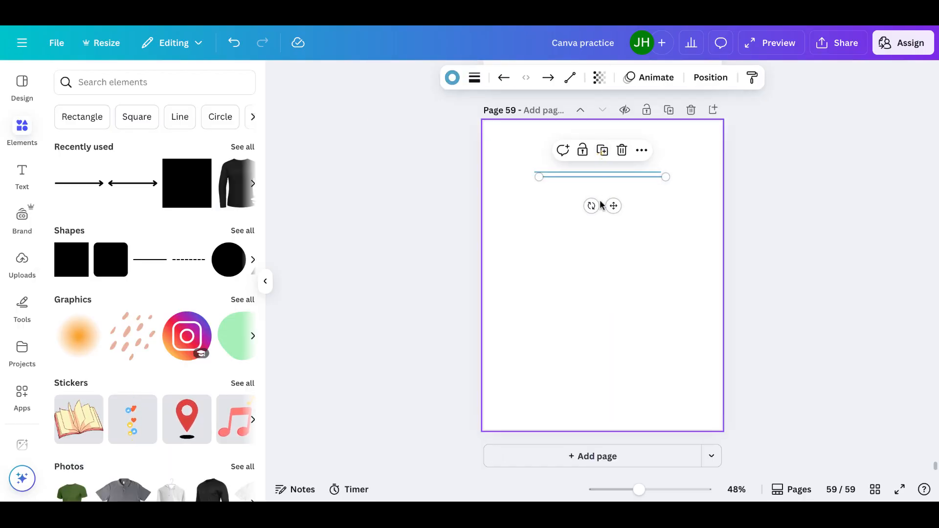
left_click_drag(612, 205, 609, 219)
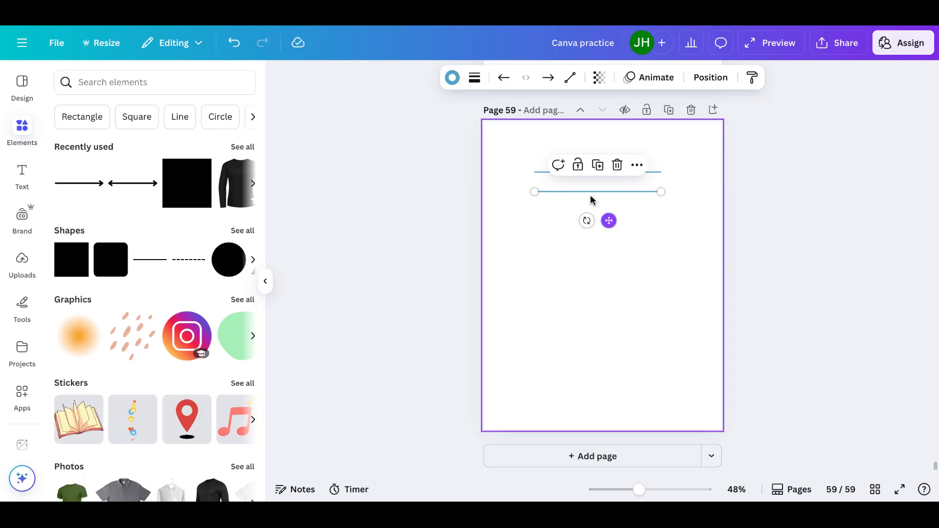
left_click(477, 83)
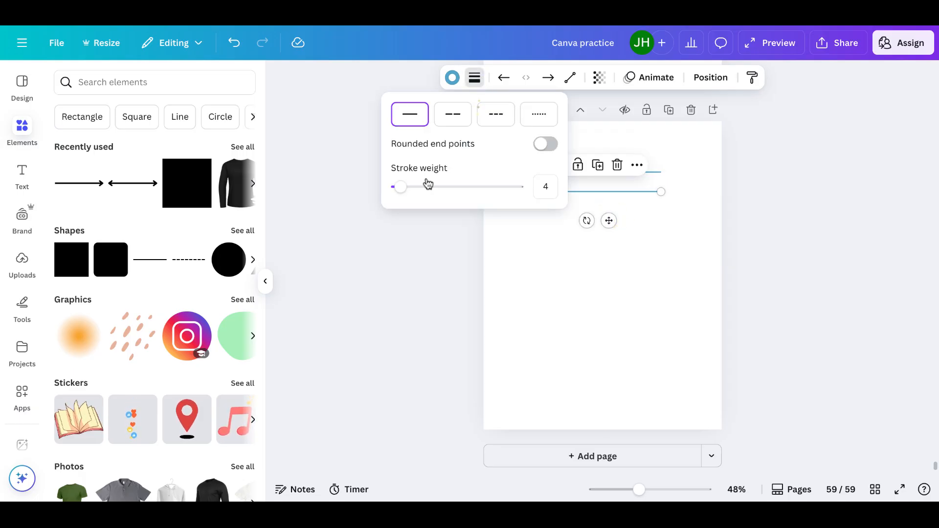
mouse_move(403, 188)
left_mouse_down()
mouse_move(527, 186)
mouse_move(415, 190)
left_mouse_up()
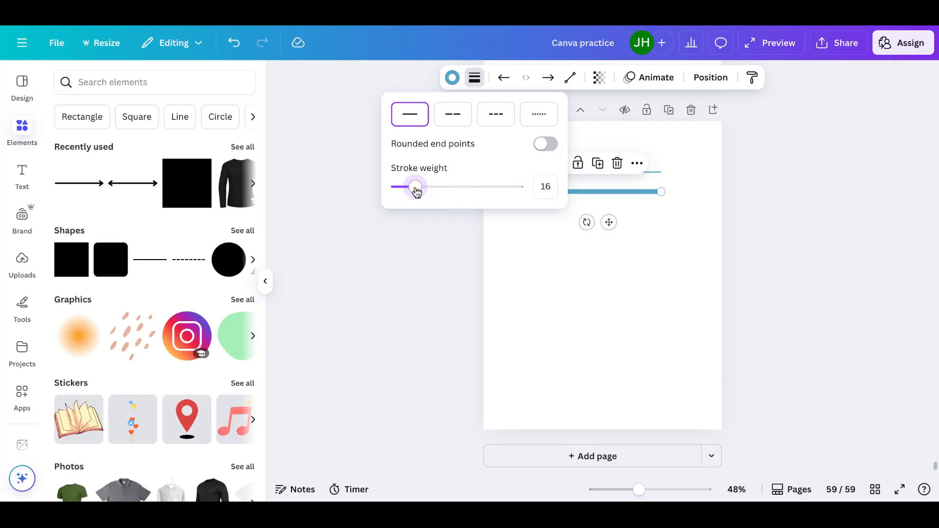
left_click(630, 210)
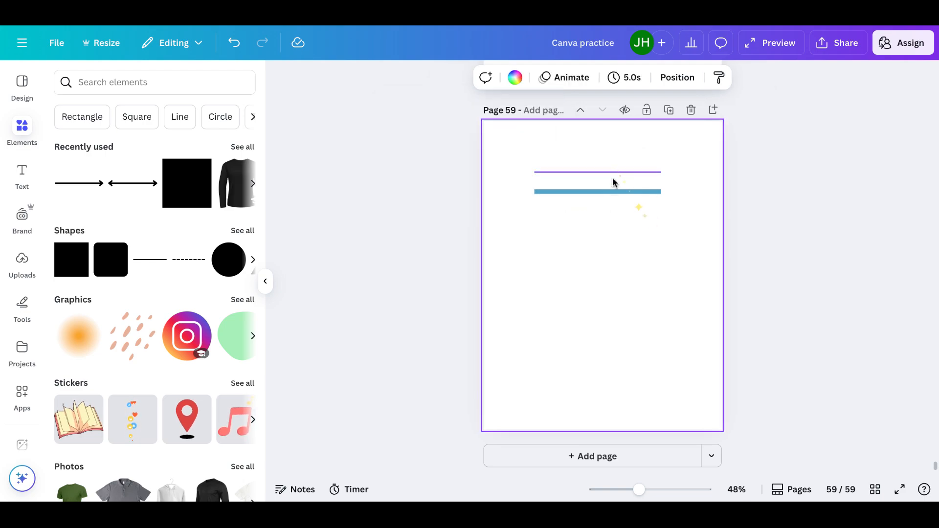
Duplicate the thick line, align the copy beneath it, and give the copy the long-dash stroke style
left_click(611, 191)
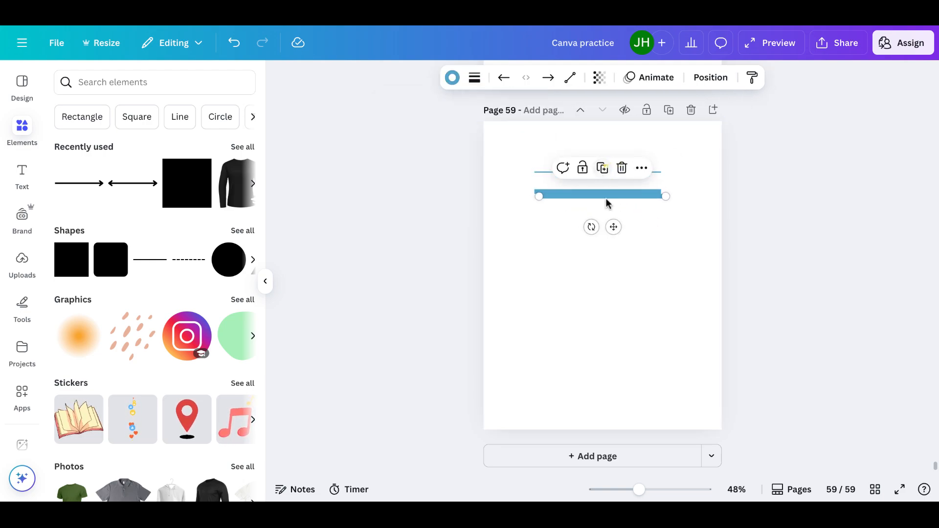
left_click_drag(613, 228, 608, 247)
left_click(476, 79)
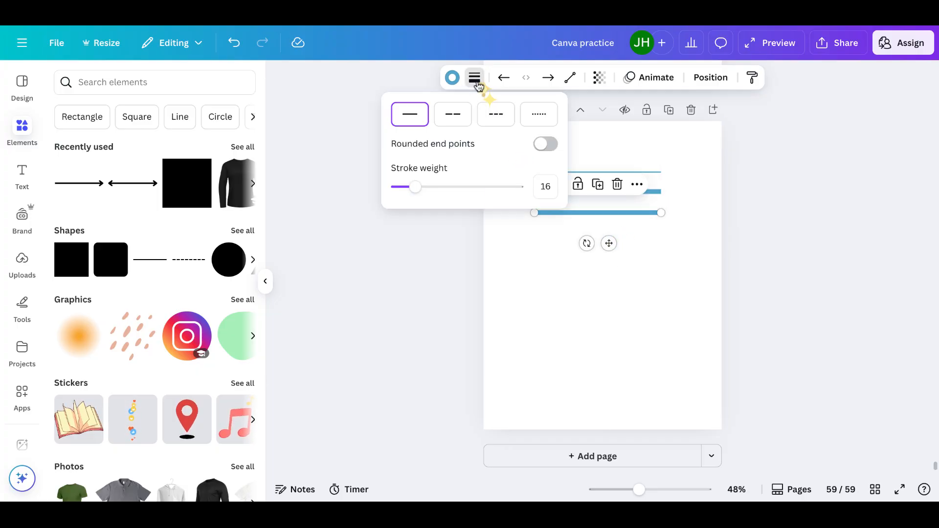
left_click(460, 114)
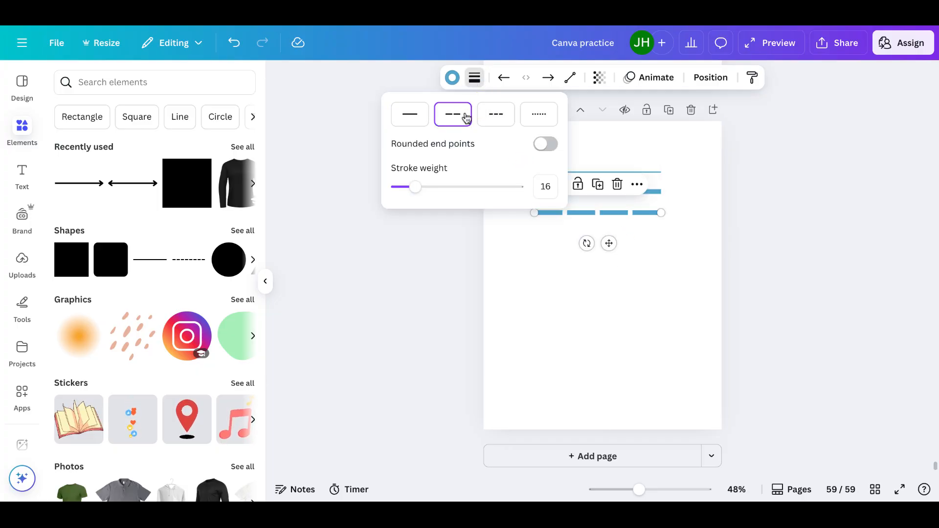
Duplicate the long-dashed line and give the copy below it the short-dash stroke style
left_click(597, 184)
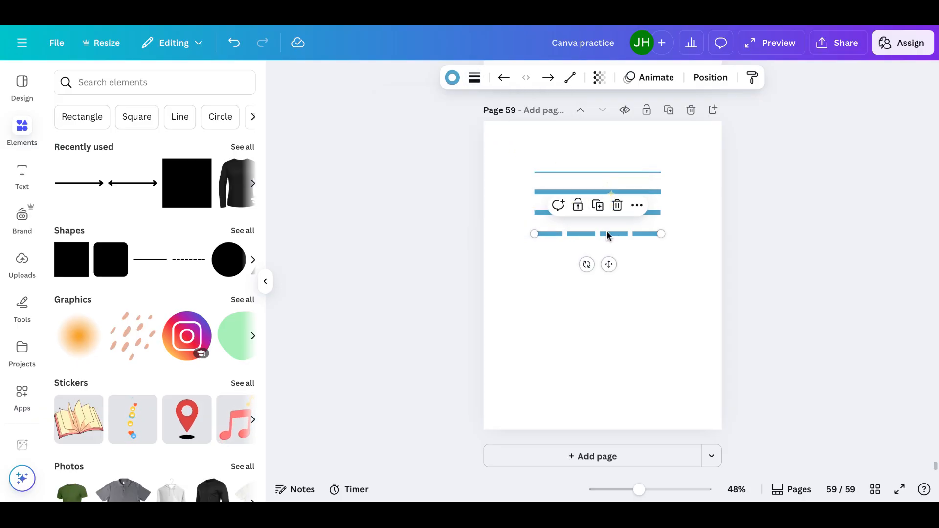
left_click(475, 79)
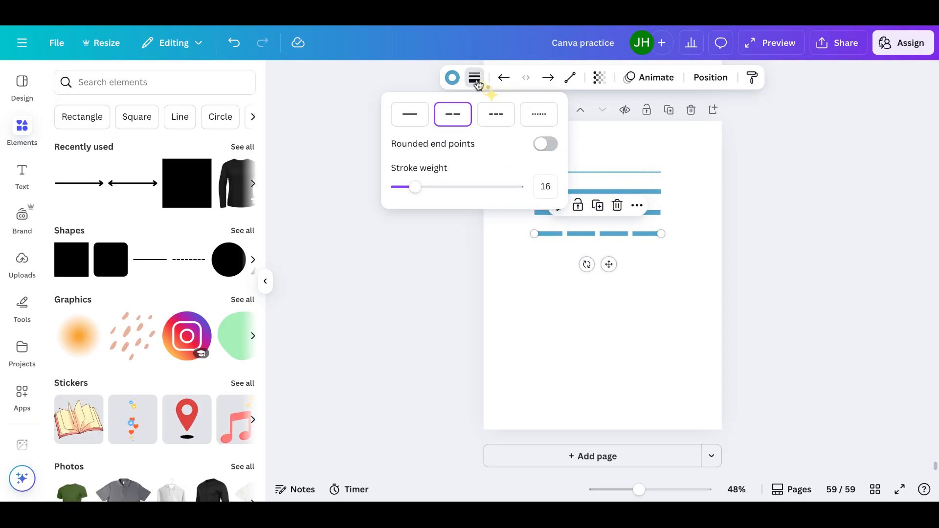
left_click(497, 116)
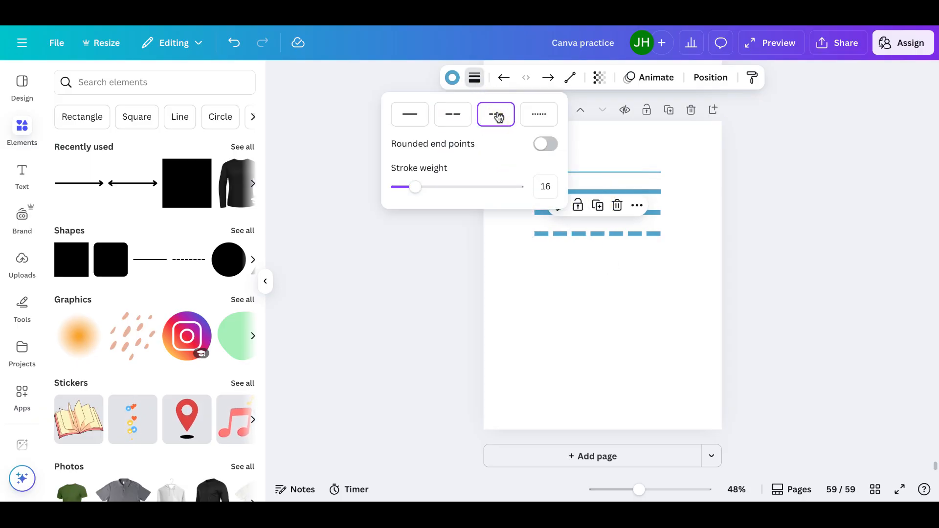
Duplicate the short-dashed line and give the copy below it the dotted stroke style
left_click(597, 205)
left_click(475, 79)
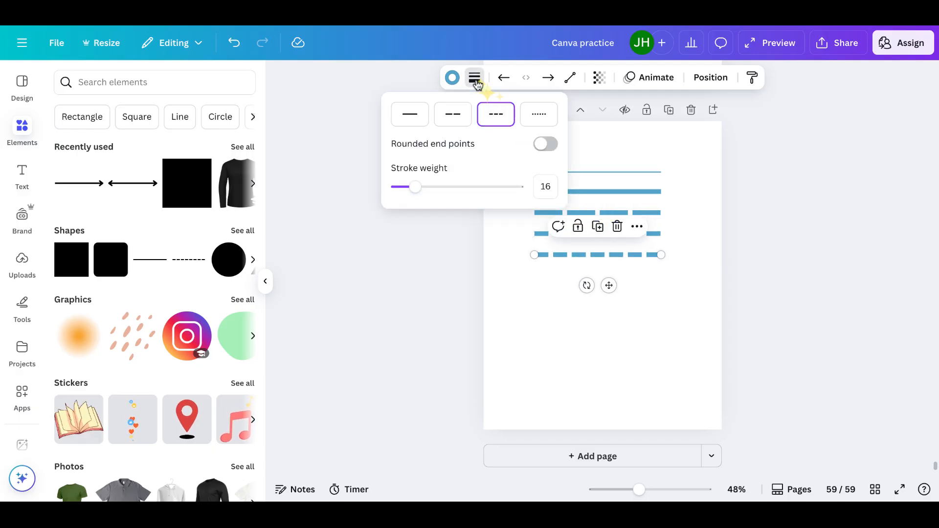
left_click(540, 116)
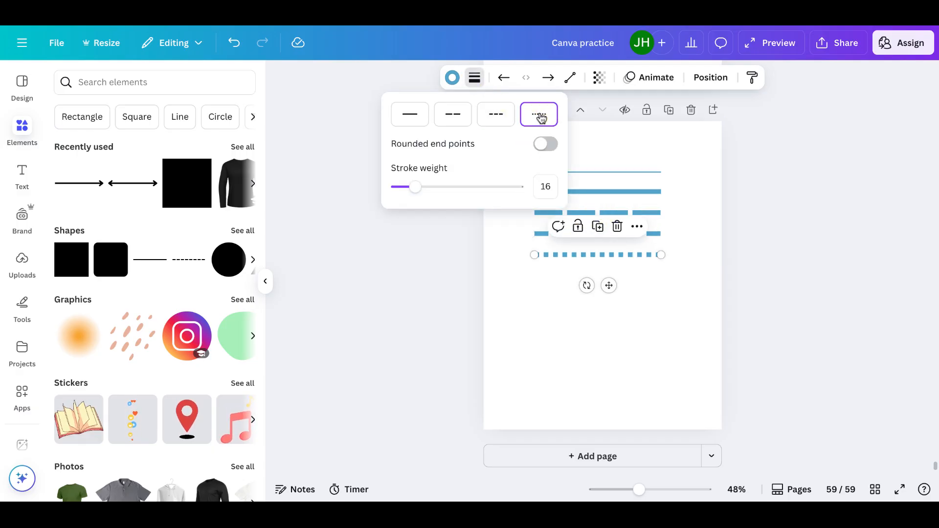
left_click(535, 292)
left_click(535, 292)
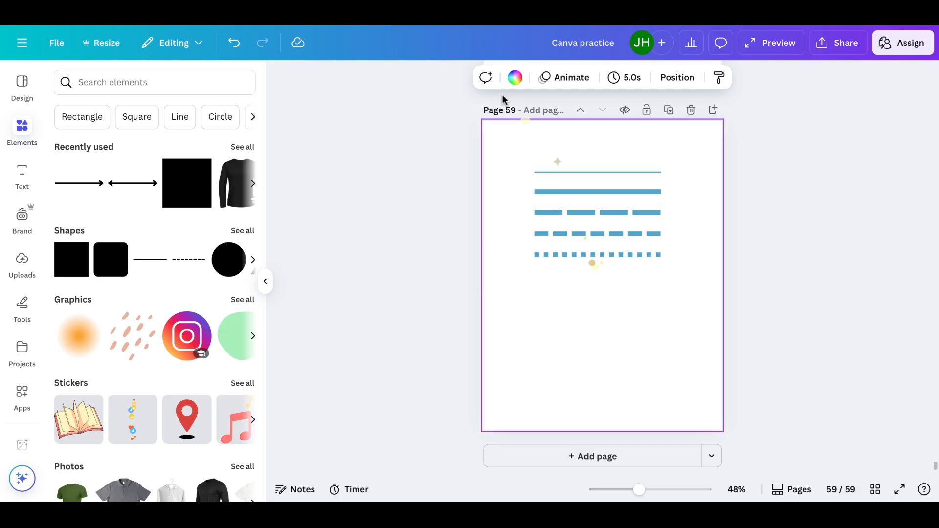
Duplicate the thin line at the top of the page and place the copy aligned below the dotted line
left_click(551, 254)
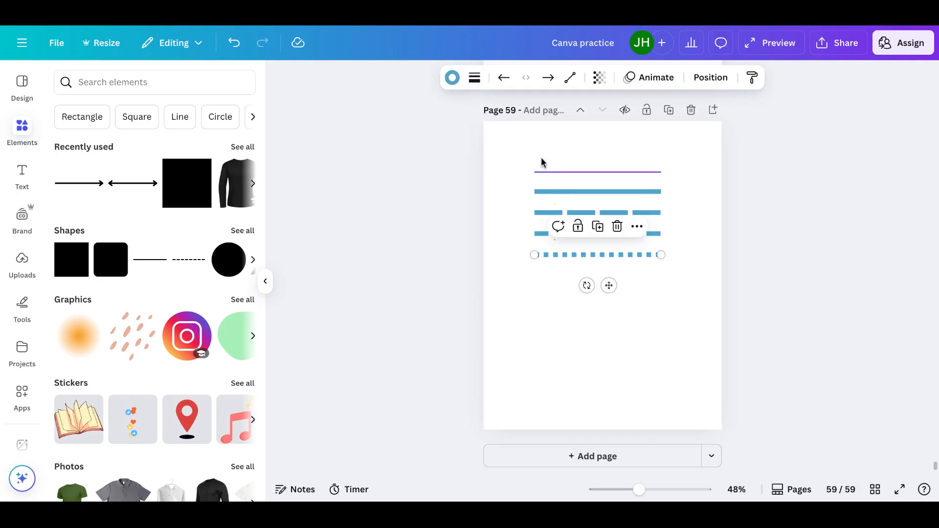
left_click(568, 173)
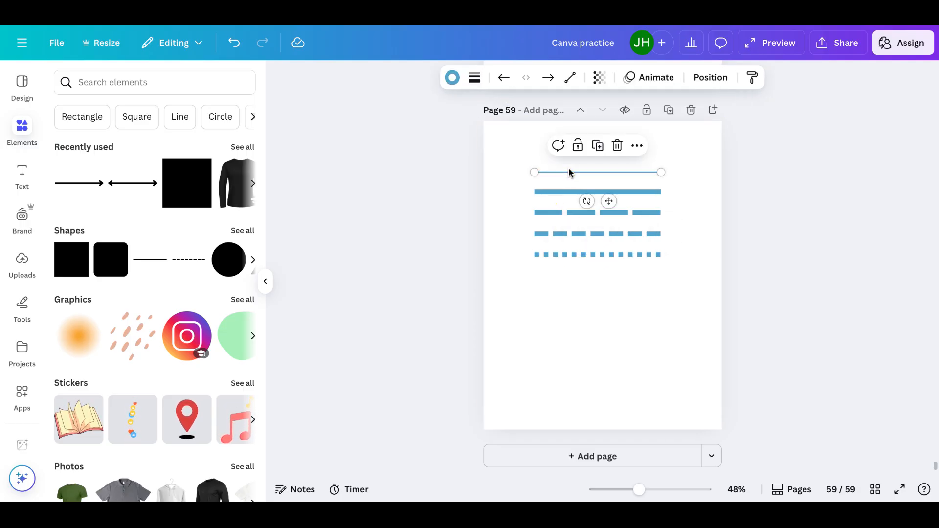
left_click(602, 151)
left_click_drag(612, 203, 605, 304)
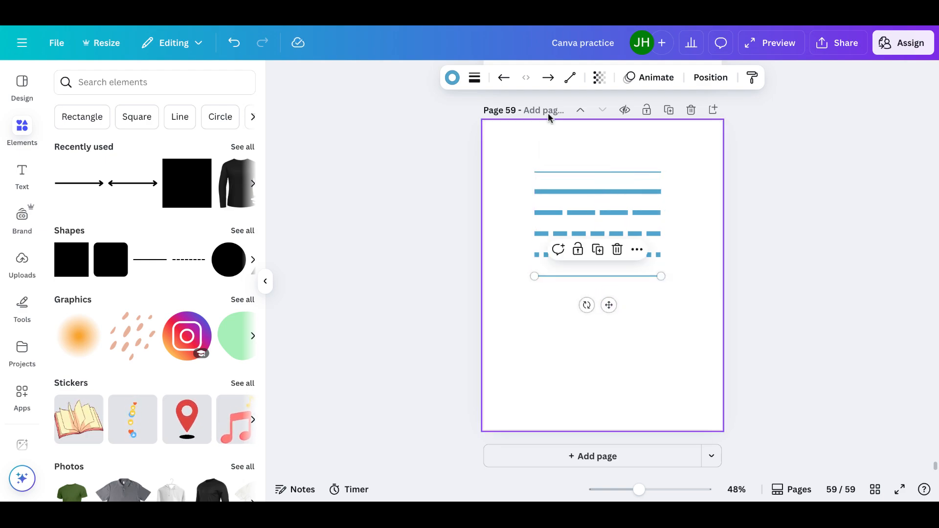
Give the new thin line an open arrowhead at its start and set its stroke weight to 13
left_click(505, 78)
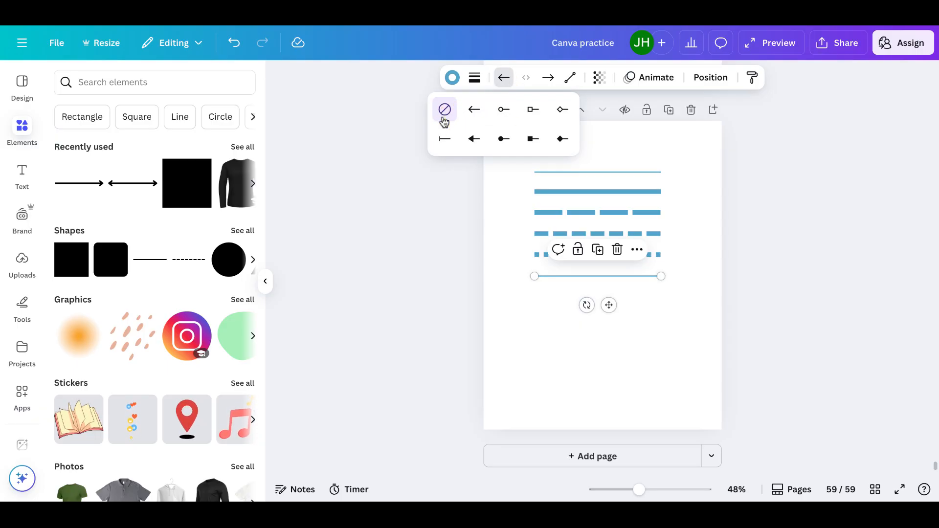
left_click(475, 111)
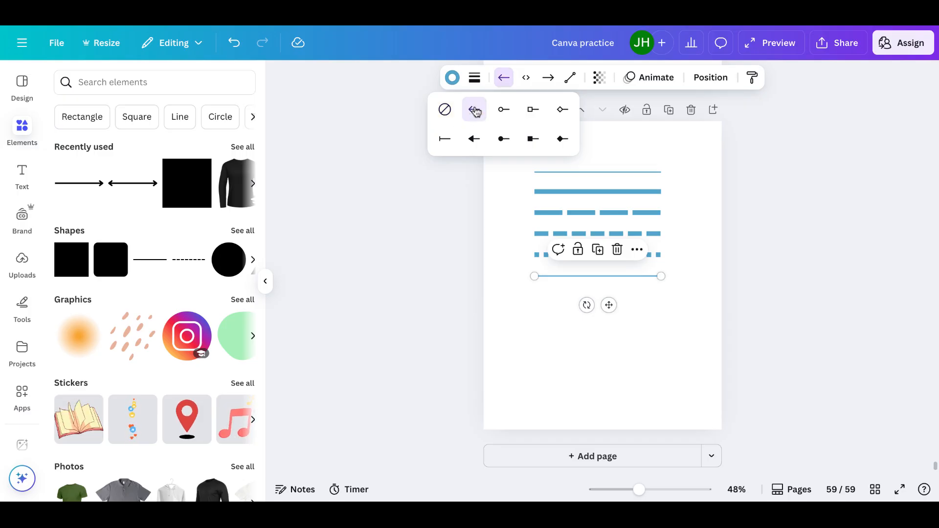
left_click(475, 79)
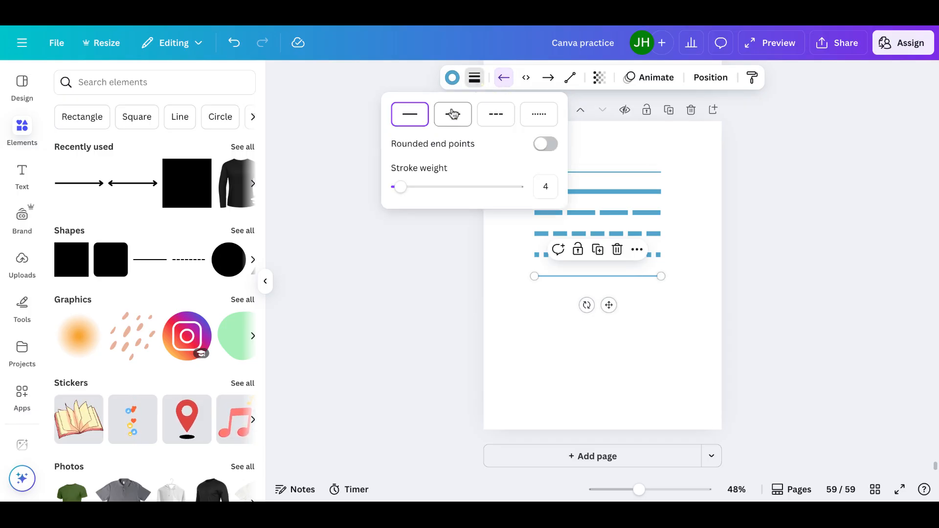
left_click_drag(405, 186, 412, 187)
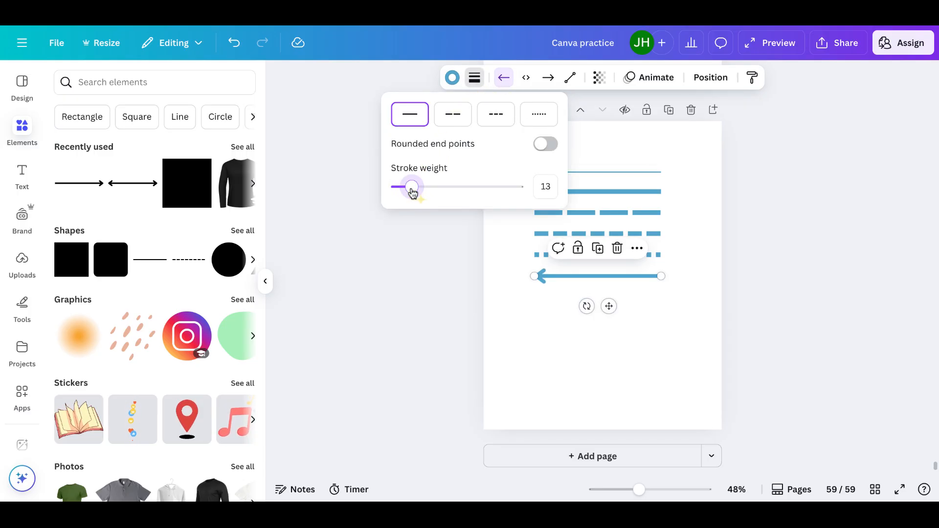
Duplicate the arrow-start line, place the copy aligned just below it, and give the copy a hollow circle start
left_click(598, 248)
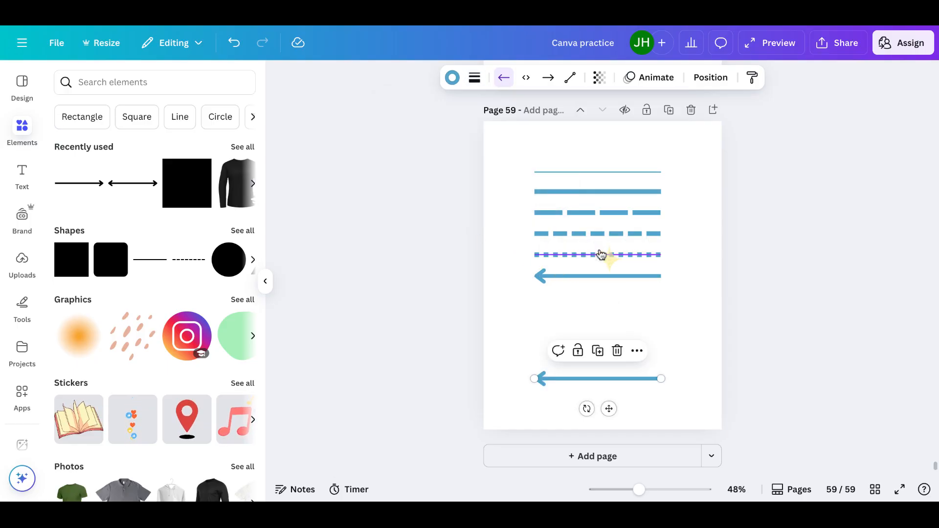
left_click_drag(608, 409, 608, 336)
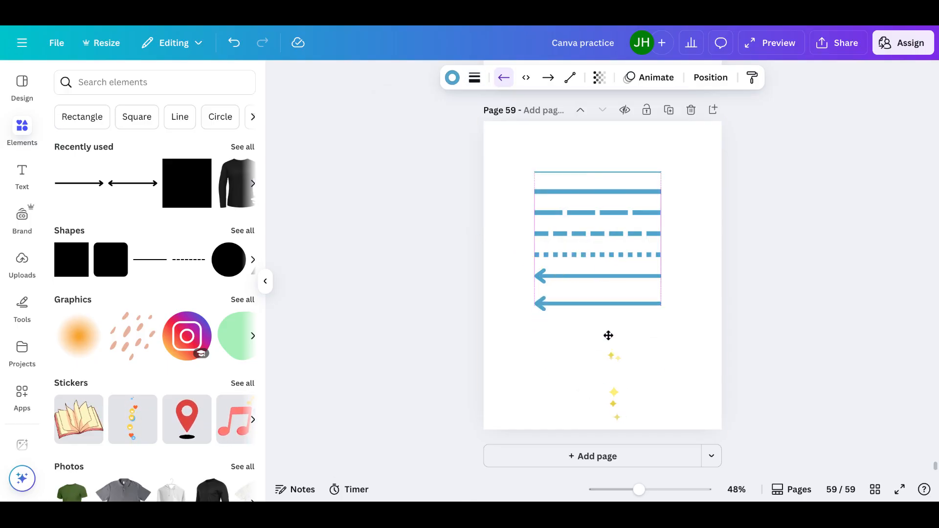
left_click(505, 78)
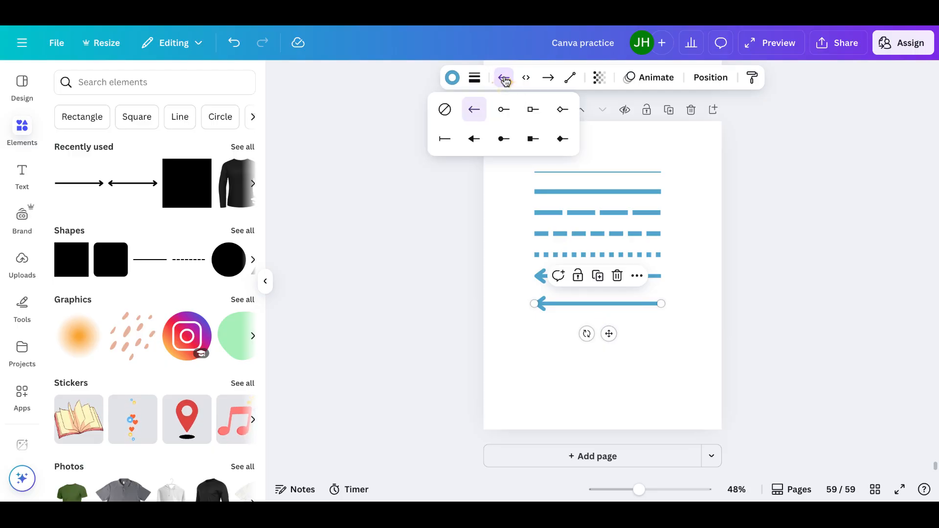
left_click(504, 112)
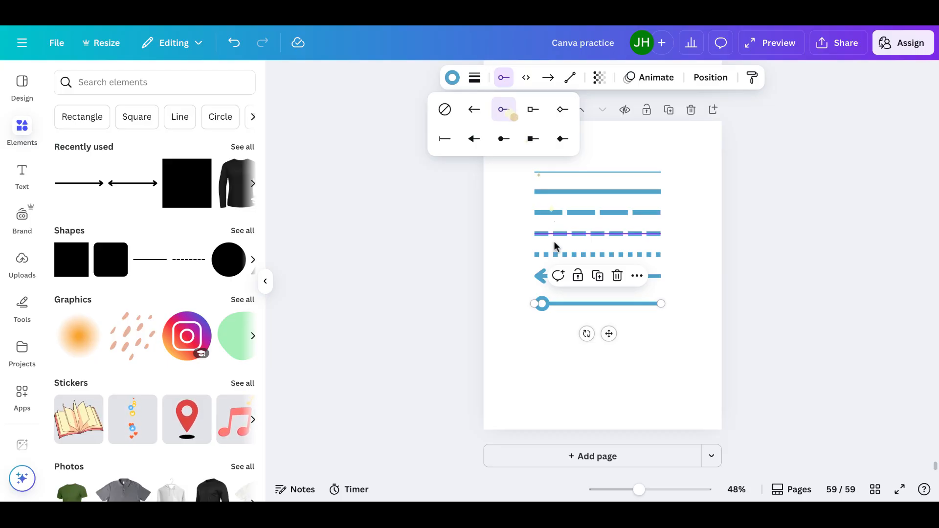
Duplicate the circle-start line and give the copy below it a hollow diamond start
left_click(598, 276)
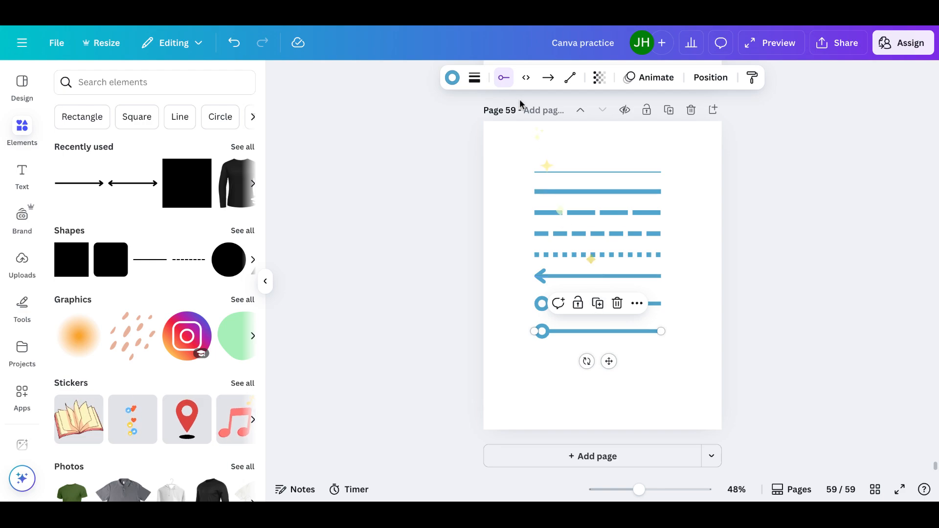
left_click(504, 80)
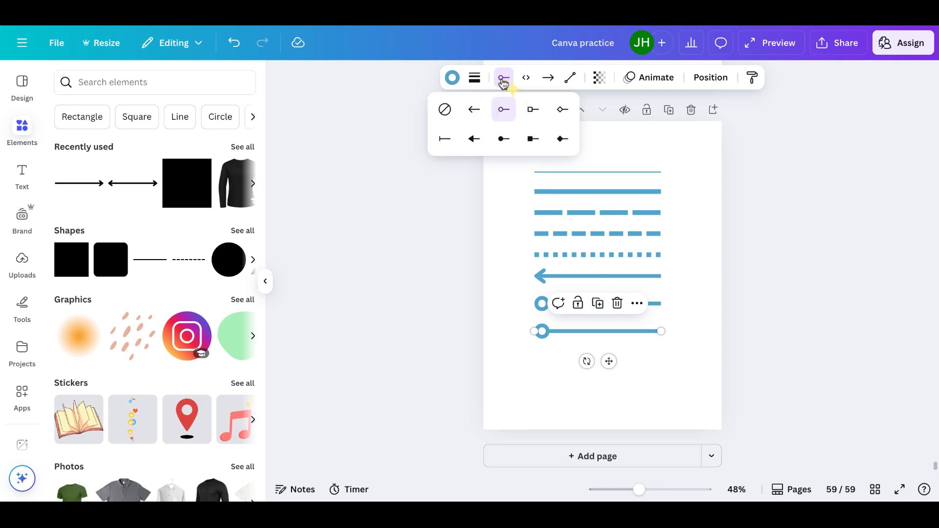
left_click(563, 110)
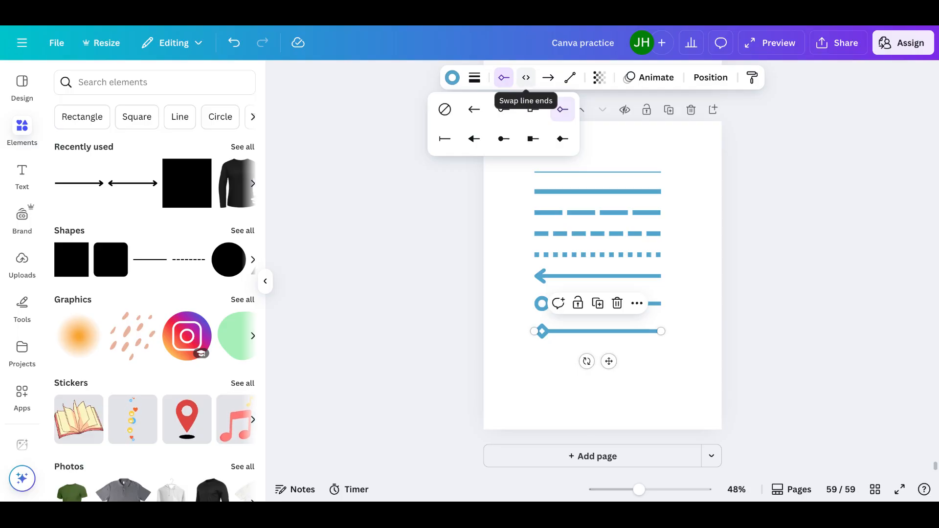
Duplicate the thin line at the top of the page and place the copy aligned below the diamond-start line
left_click(547, 79)
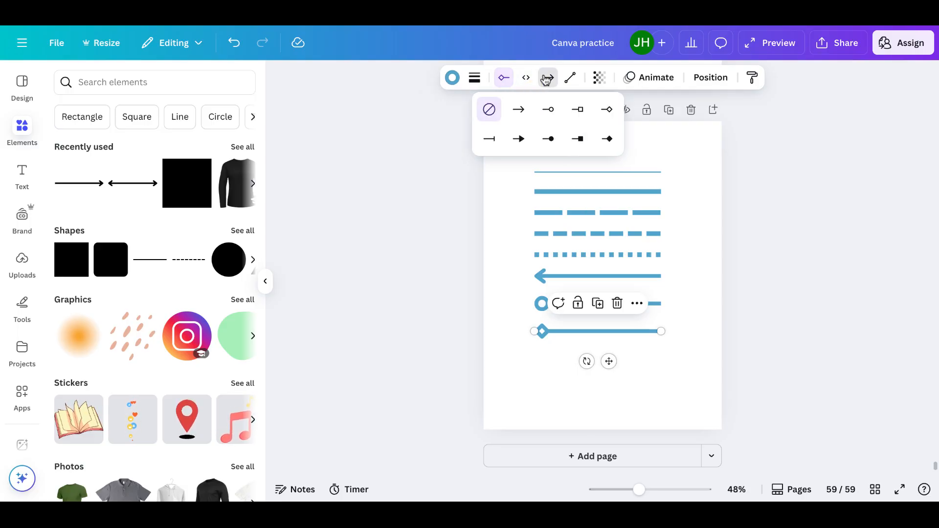
left_click(583, 171)
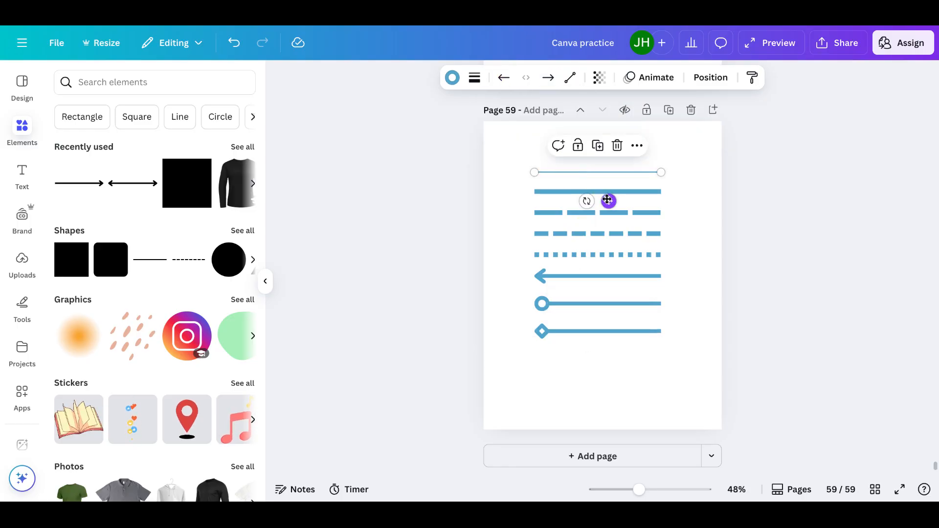
left_click(601, 147)
left_click_drag(609, 202, 608, 386)
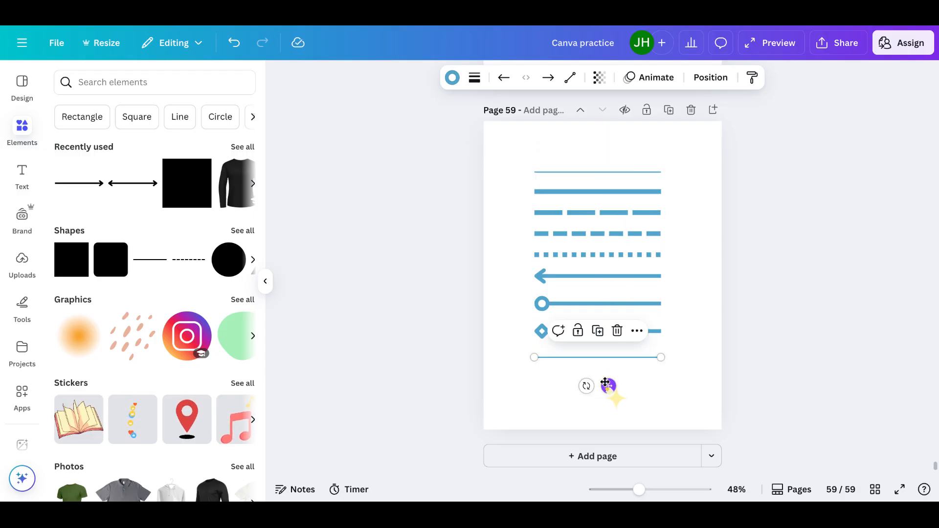
Set the new thin line's stroke weight to 12 and give it a hollow square end
left_click(473, 78)
mouse_move(403, 190)
left_mouse_down()
mouse_move(423, 188)
mouse_move(410, 188)
left_mouse_up()
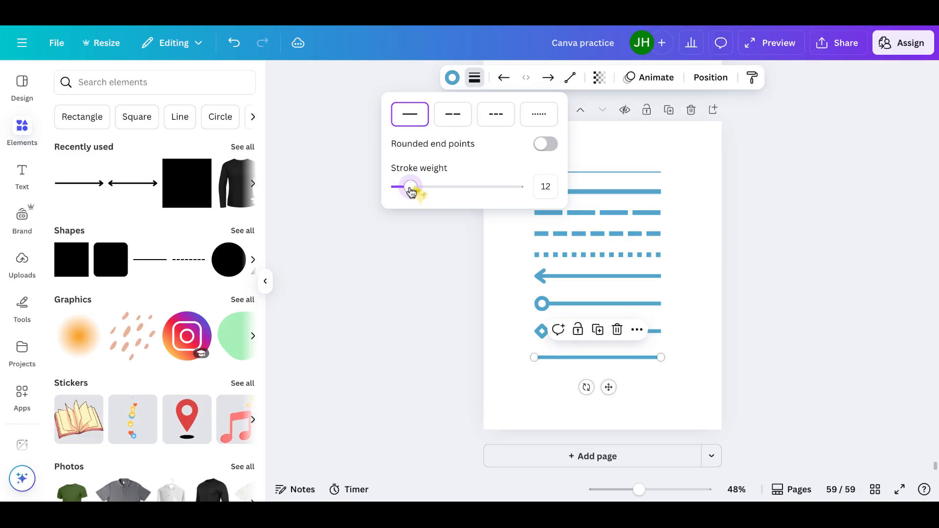
left_click(549, 81)
left_click(578, 115)
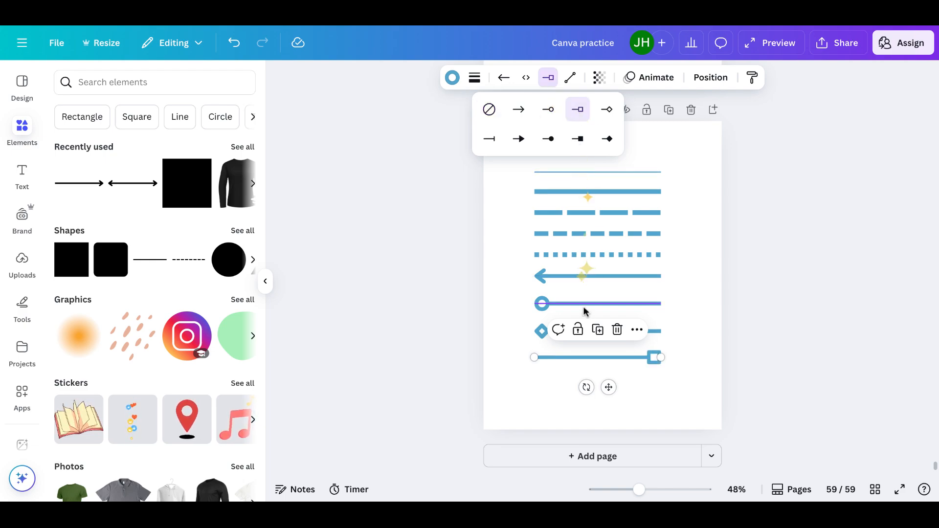
Duplicate the square-ended line, place the copy just below it, and give the copy a hollow circle end
left_click(597, 331)
left_click_drag(612, 391, 608, 415)
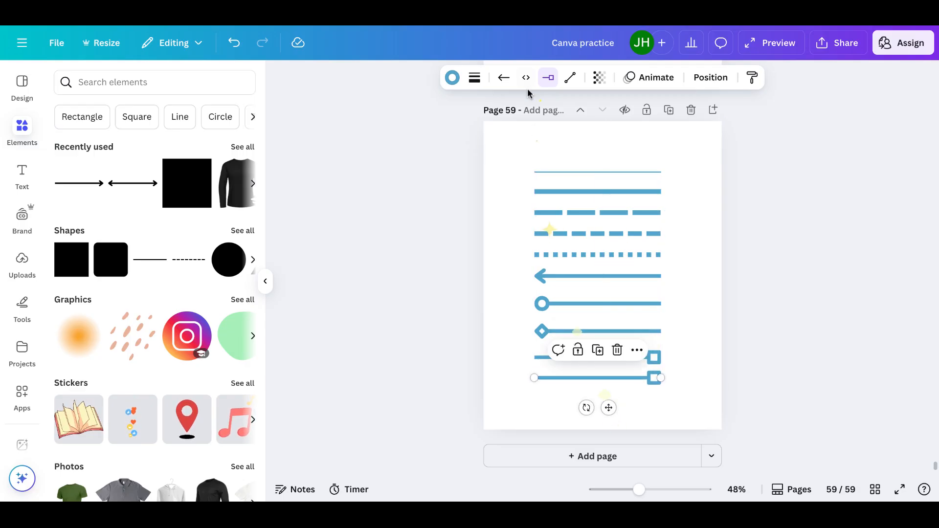
left_click(548, 78)
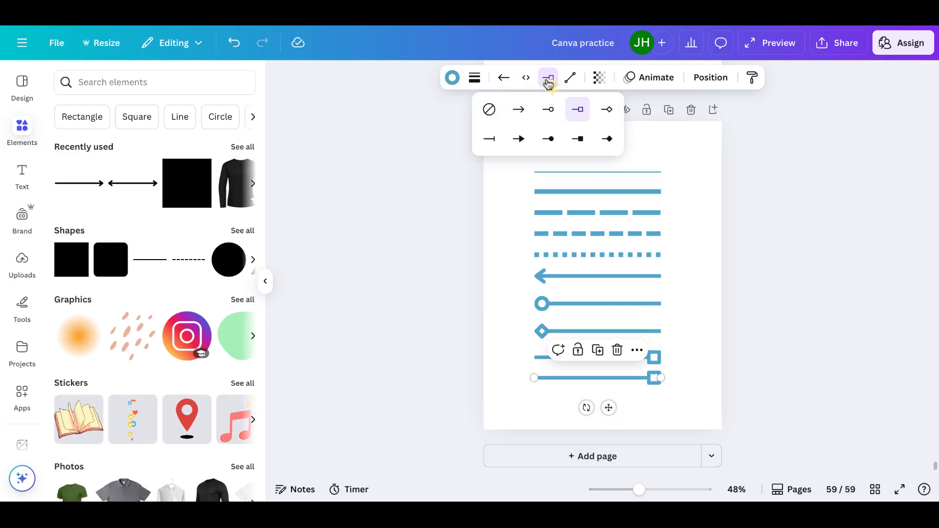
left_click(549, 115)
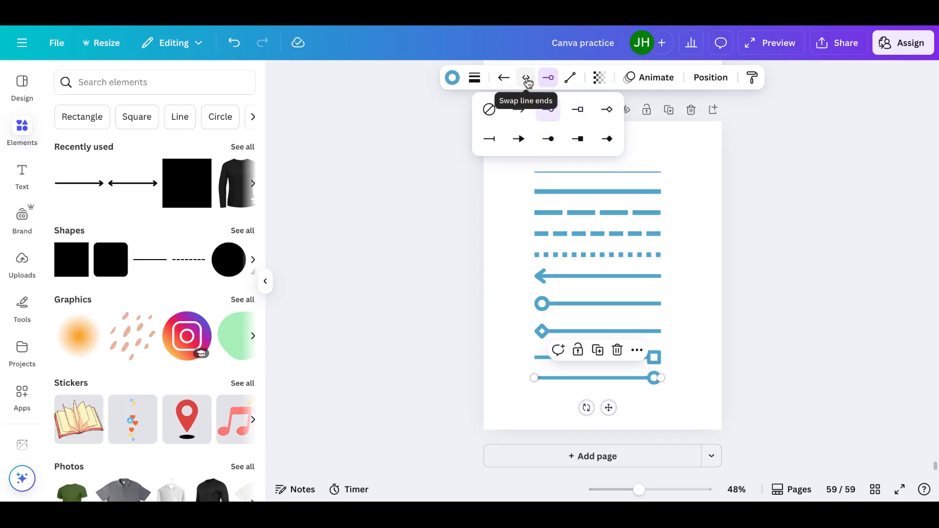
left_click(684, 383)
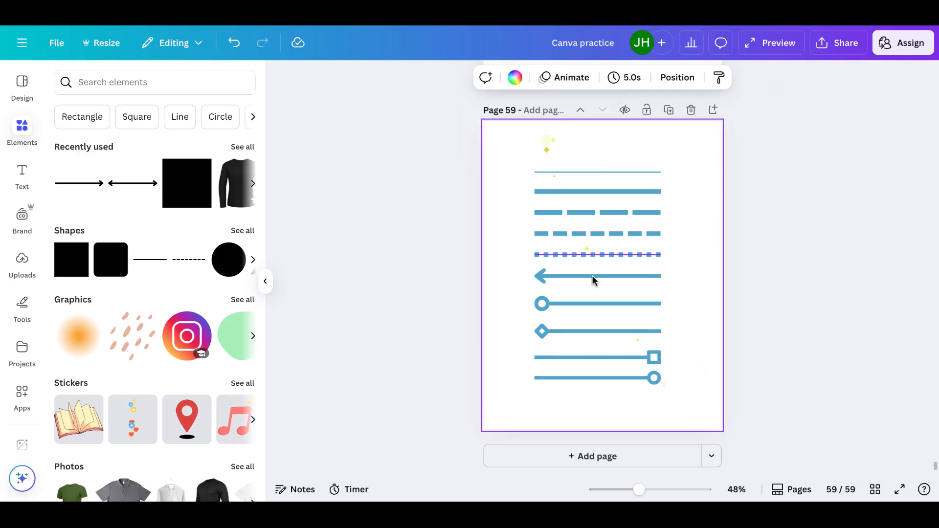
Swap the line ends of the lowest line so its hollow circle sits at the opposite end
left_click(607, 377)
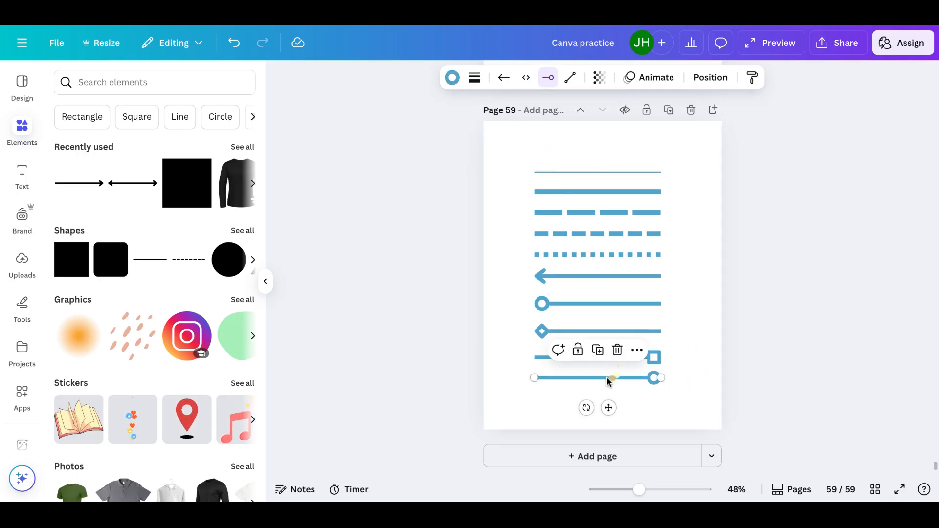
left_click(527, 79)
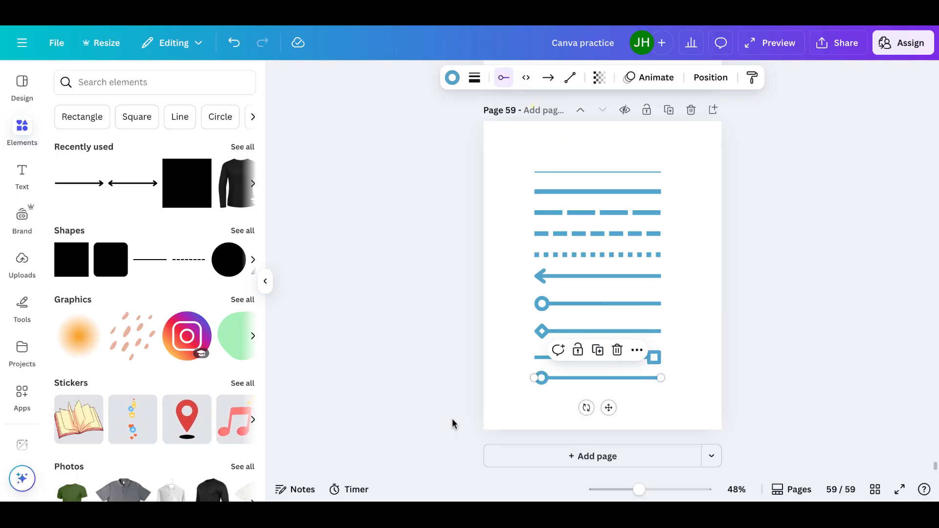
left_click(501, 406)
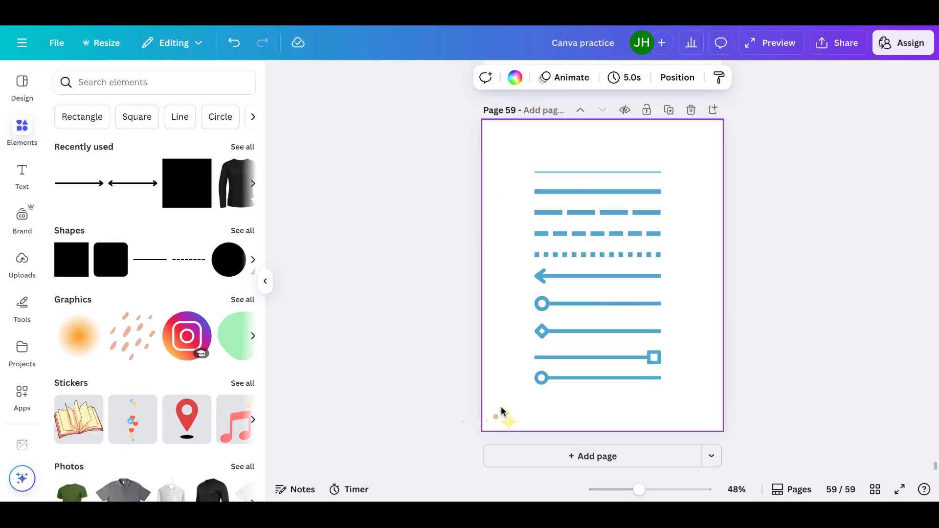
Change the line type of the lowest line to Elbowed
left_click(569, 378)
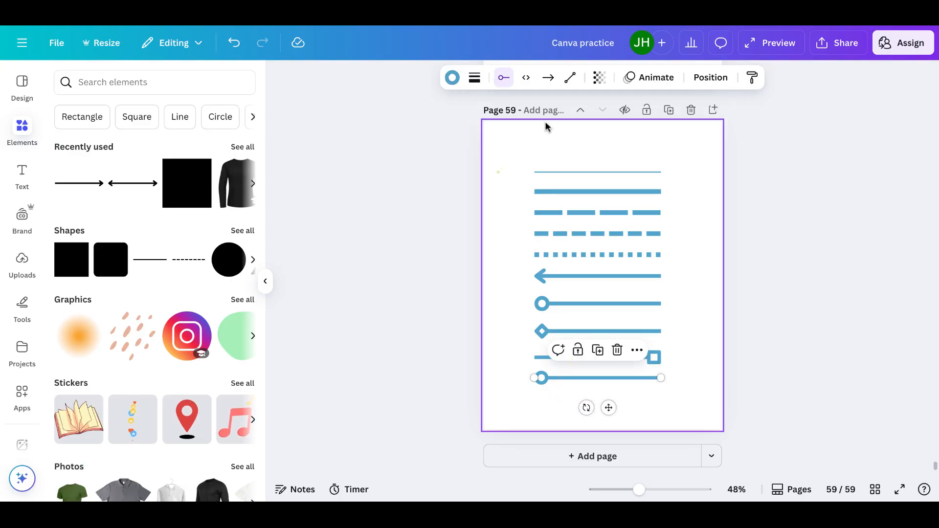
left_click(571, 80)
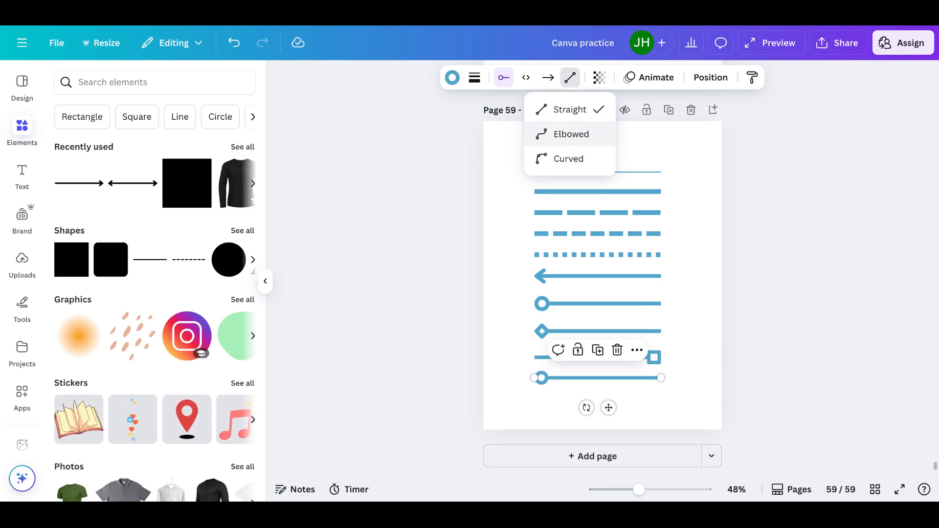
left_click(570, 134)
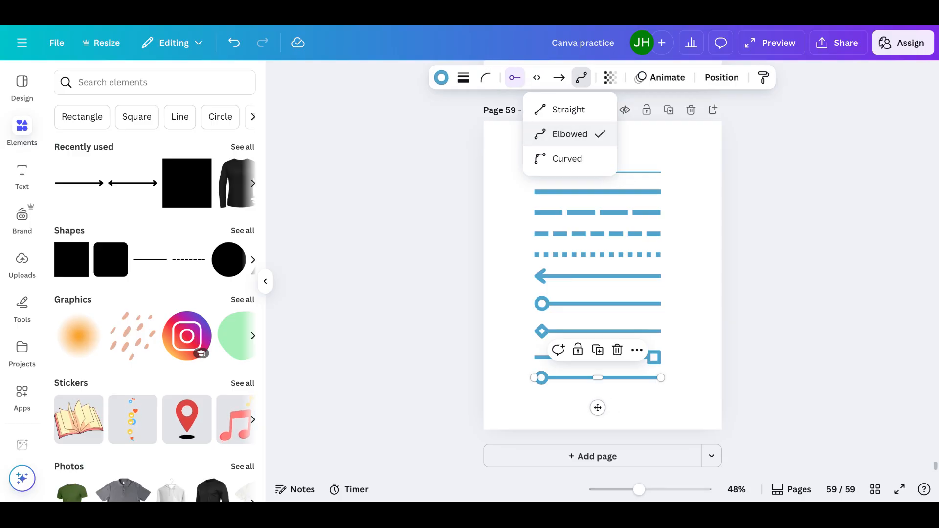
Add a new page and place a lengthened straight black line near the top of it
left_click(595, 457)
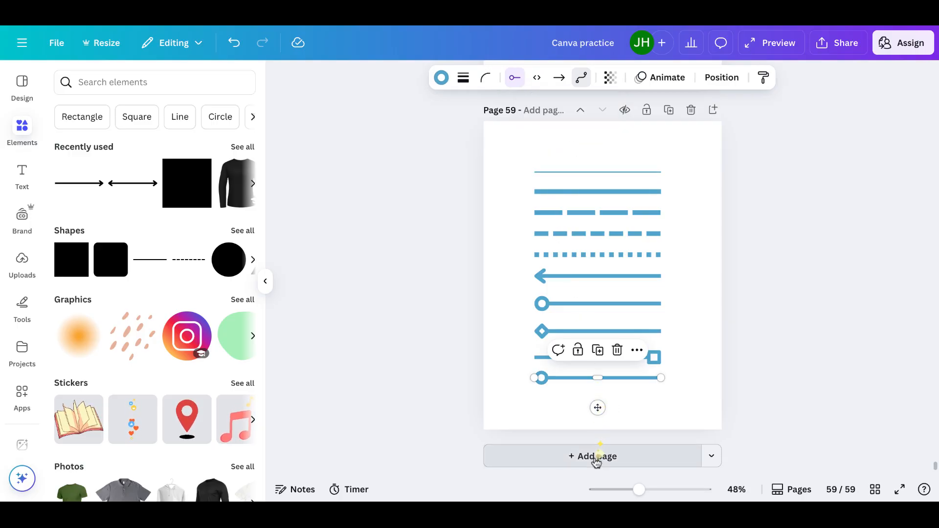
left_click(596, 460)
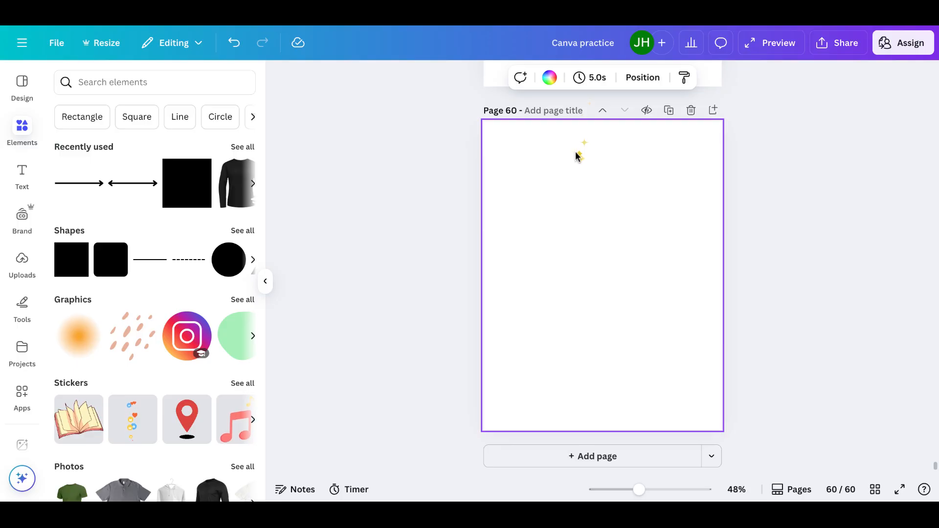
left_click(115, 169)
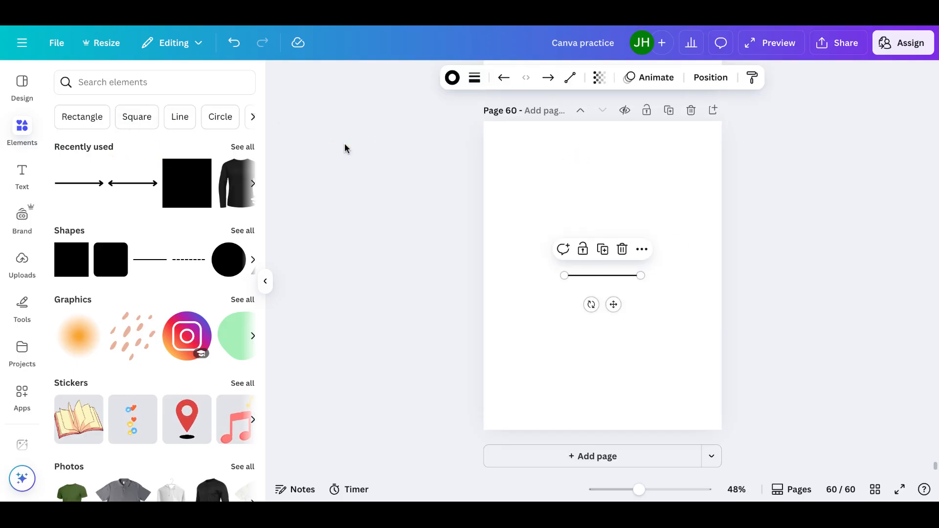
left_click_drag(564, 275, 516, 278)
left_click_drag(587, 304, 601, 208)
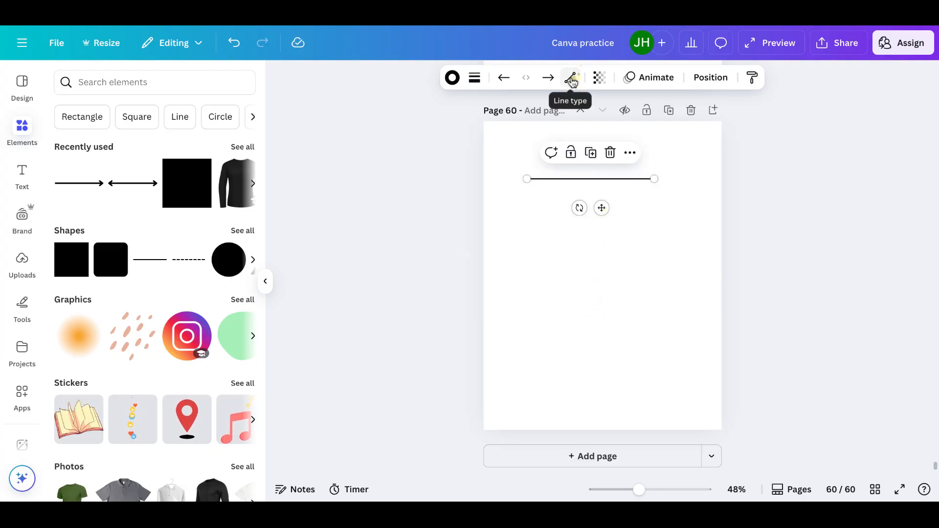
Change the black line's type to Elbowed and bend its segments into a stepped shape
left_click(570, 78)
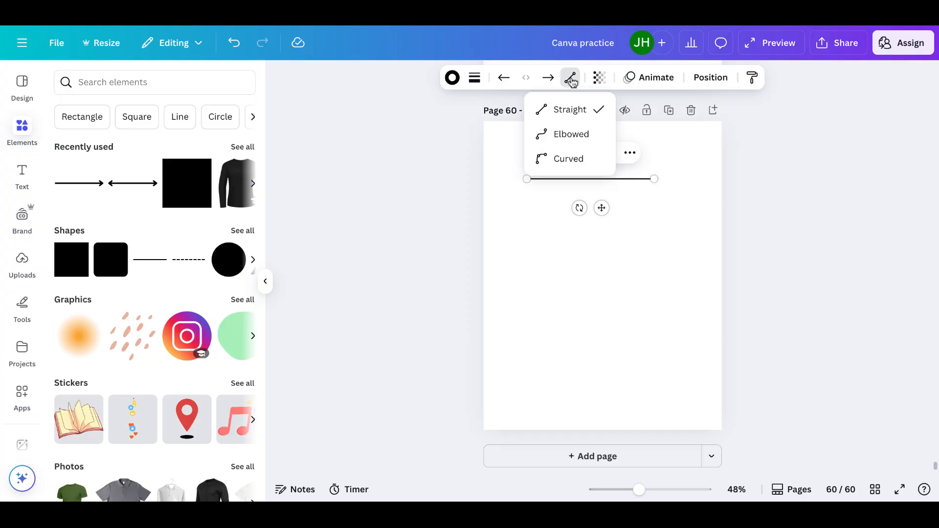
left_click(572, 135)
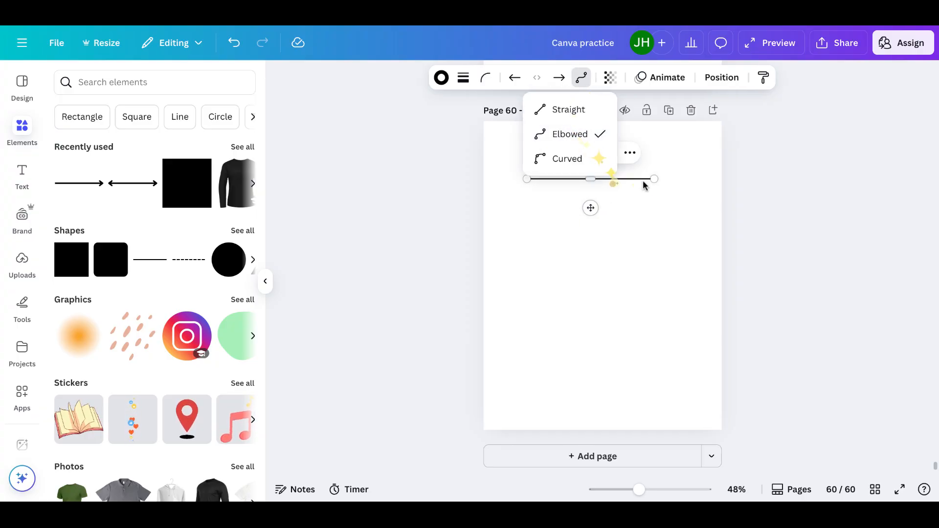
left_click(635, 215)
left_click(593, 180)
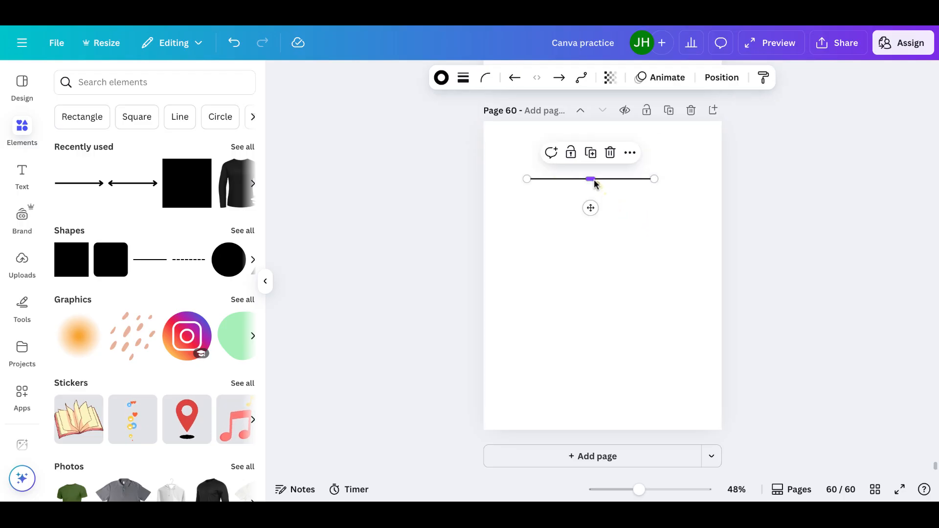
left_click_drag(593, 179, 593, 200)
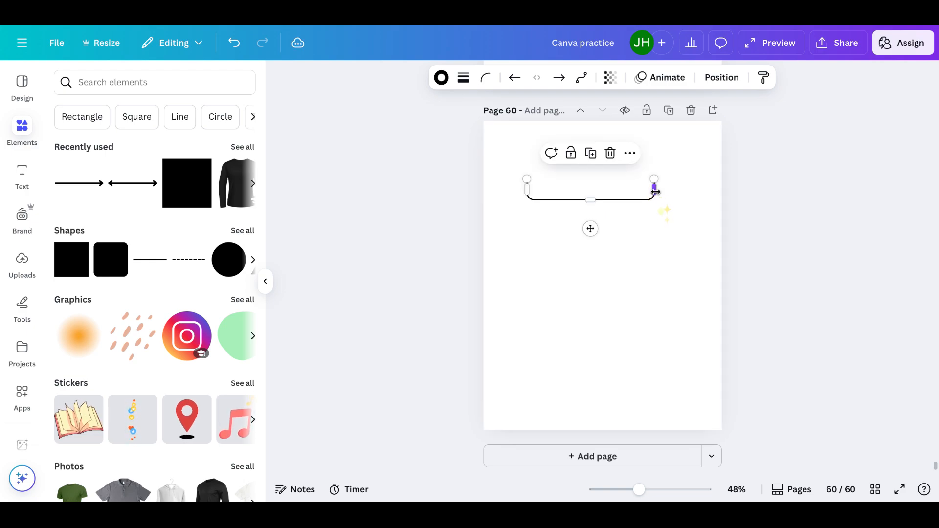
left_click_drag(655, 189, 597, 216)
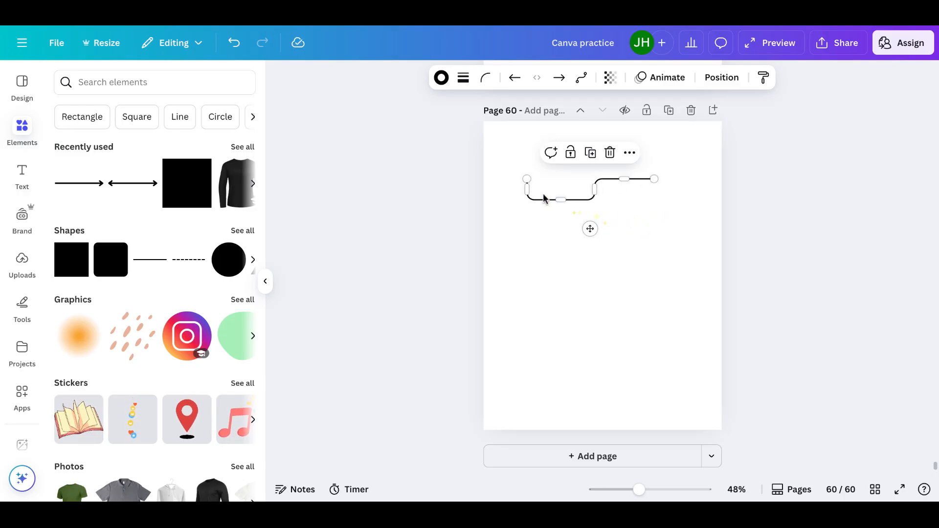
left_click_drag(527, 192, 545, 218)
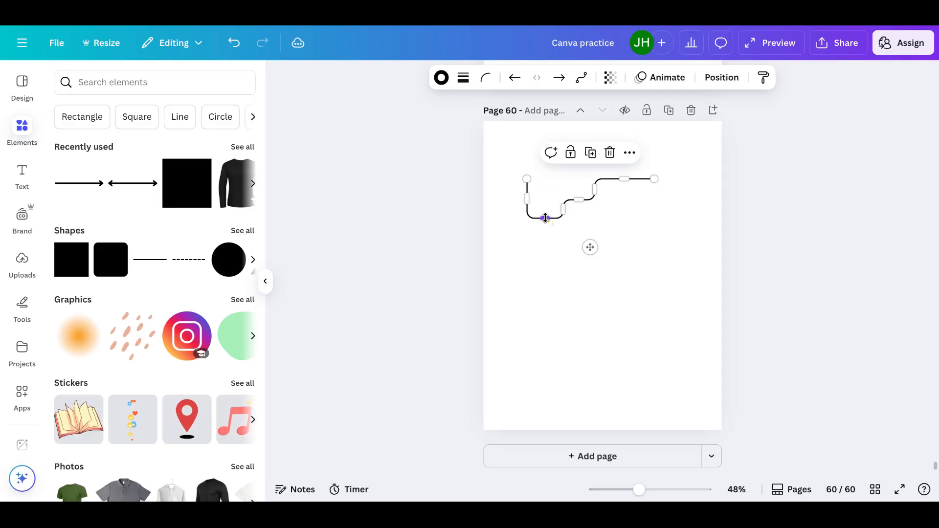
Change the black line's type to Curved and shape it into a downward bow with its right end raised higher
left_click(582, 80)
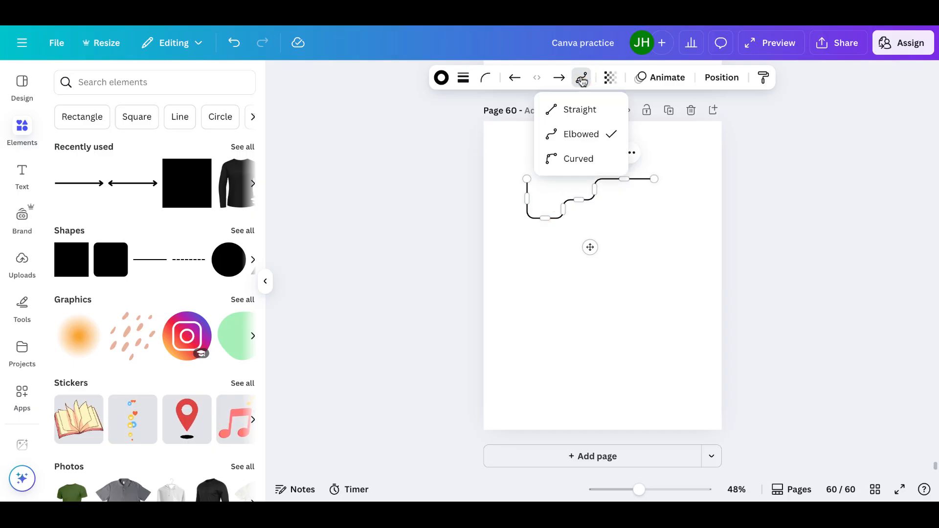
left_click(584, 166)
left_click(602, 210)
left_click_drag(601, 210, 600, 222)
left_click_drag(590, 173, 591, 250)
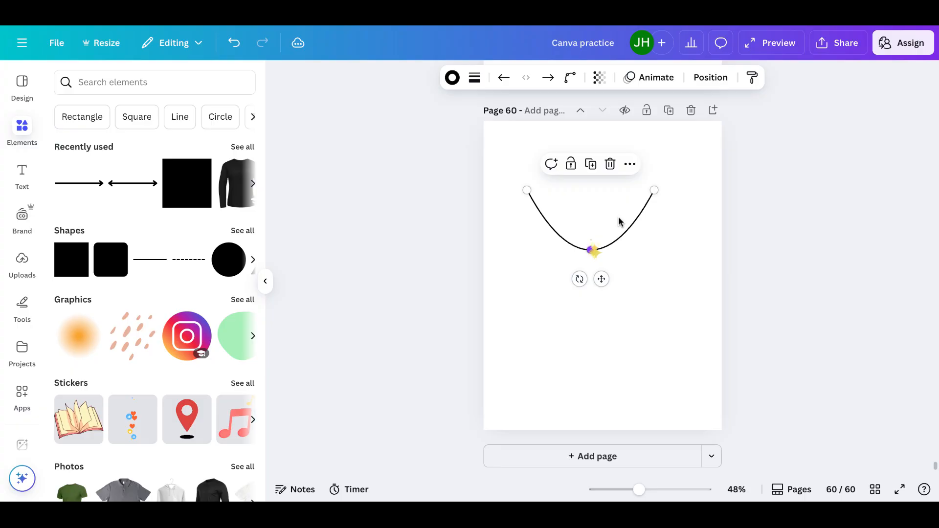
left_click_drag(654, 191, 659, 170)
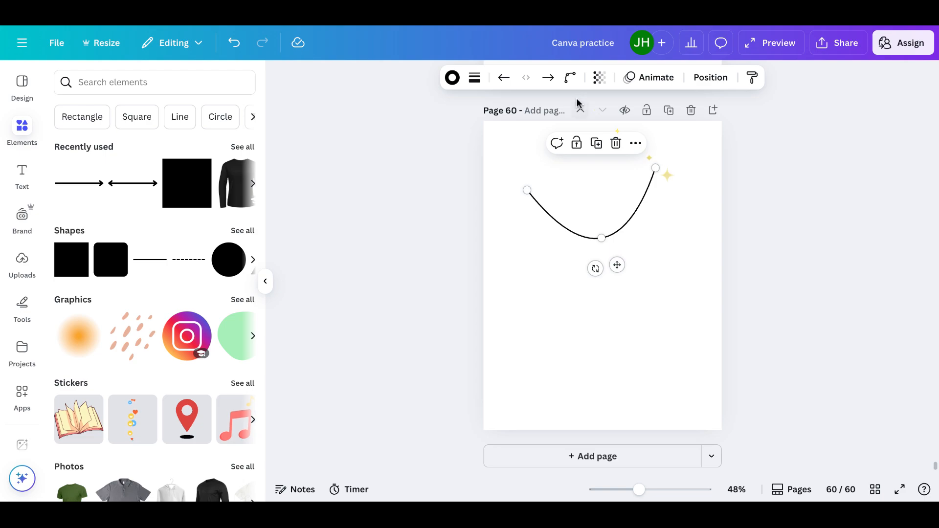
Change the bowed black line's type from Curved to Elbowed
left_click(570, 78)
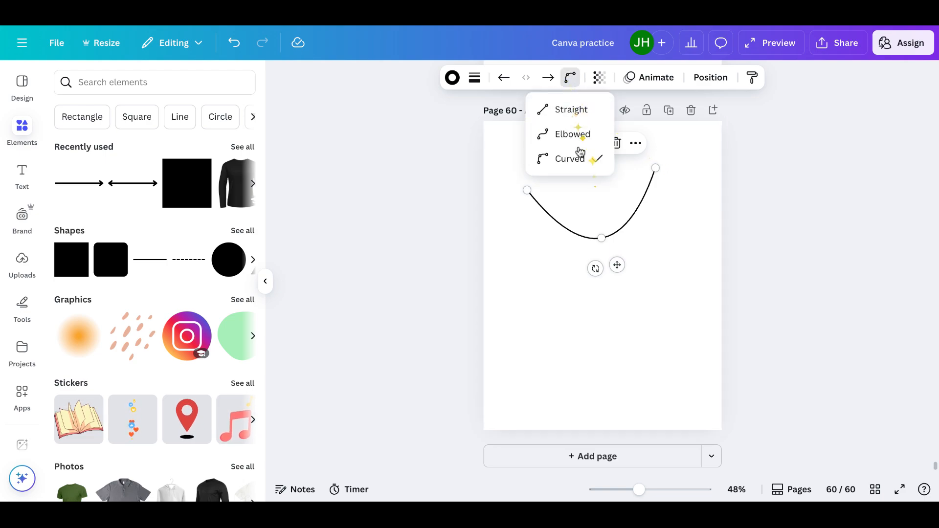
left_click(571, 134)
left_click(627, 230)
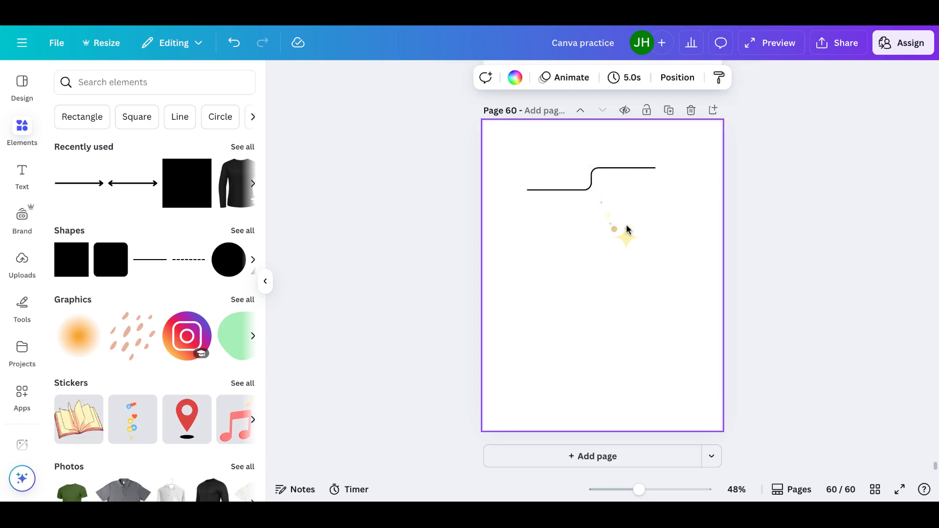
Set the elbowed line's stroke weight to 33 and make the line slightly transparent
left_click(596, 173)
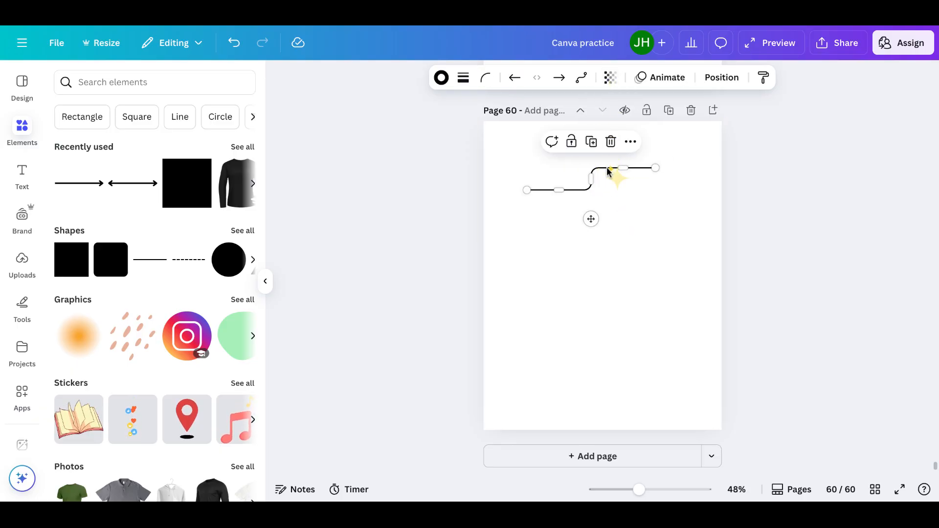
left_click(465, 80)
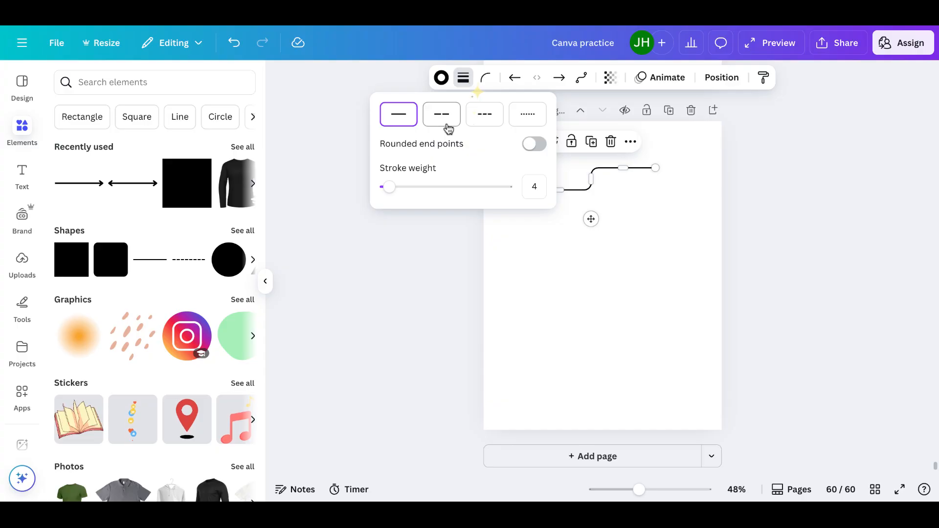
left_click_drag(388, 187, 426, 188)
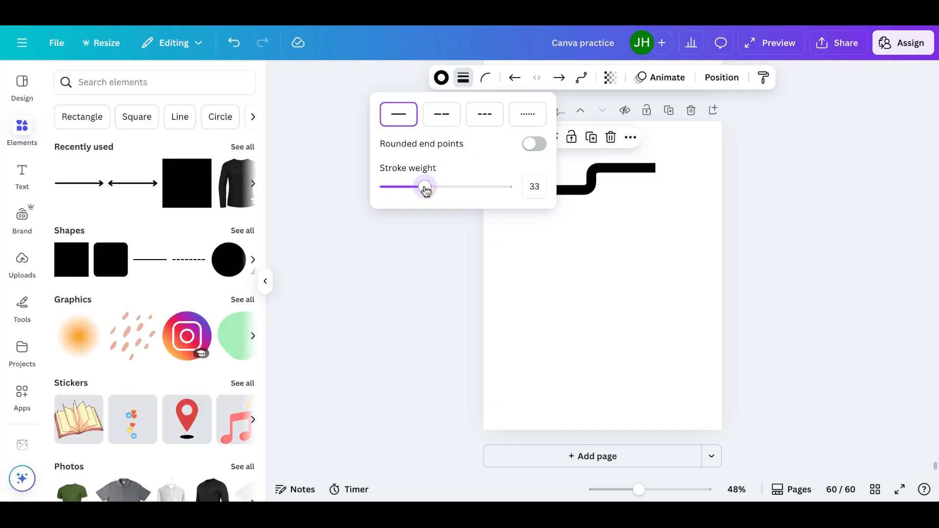
left_click(612, 78)
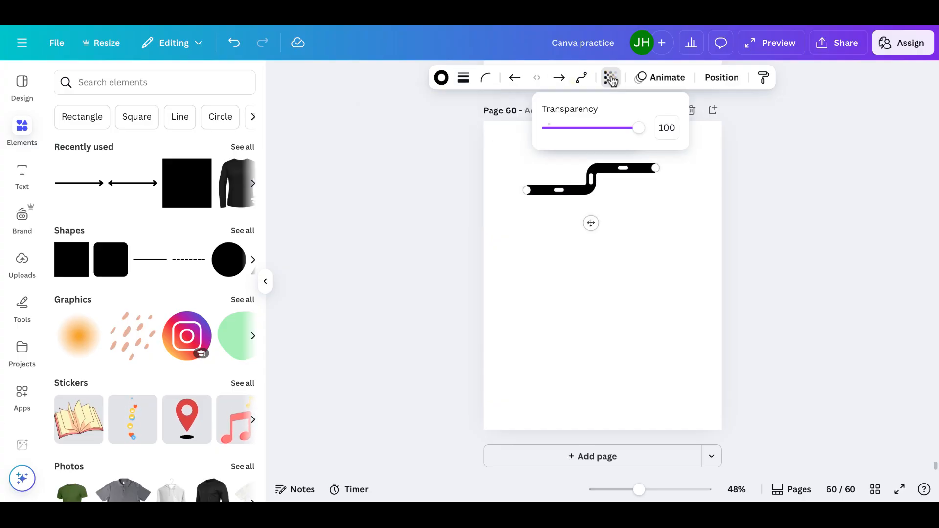
mouse_move(642, 131)
left_mouse_down()
mouse_move(581, 141)
mouse_move(632, 138)
left_mouse_up()
Apply the Rise animation to the thick elbowed line and remove it again
left_click(677, 80)
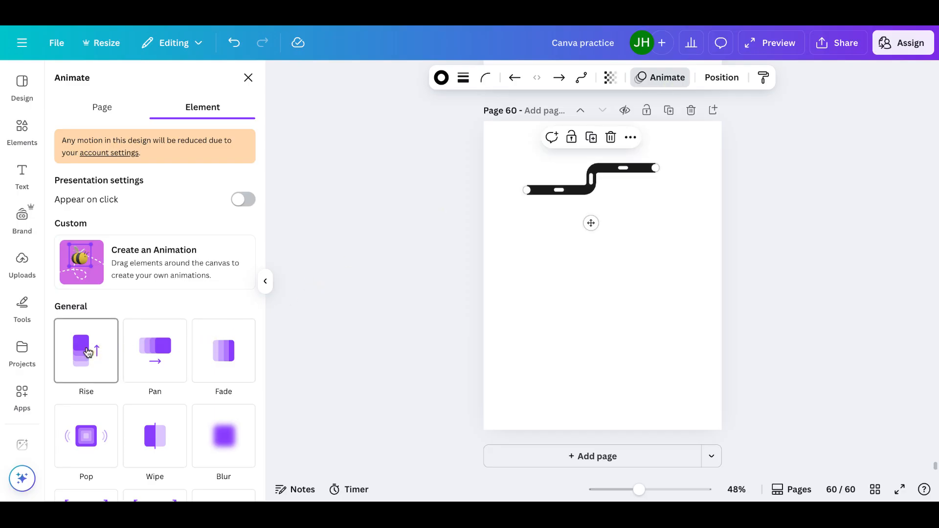
left_click(87, 351)
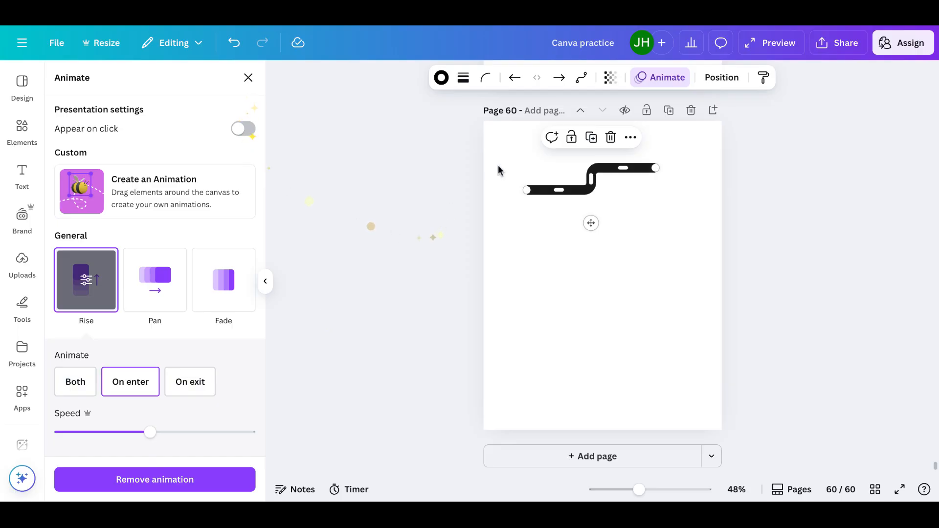
left_click(187, 487)
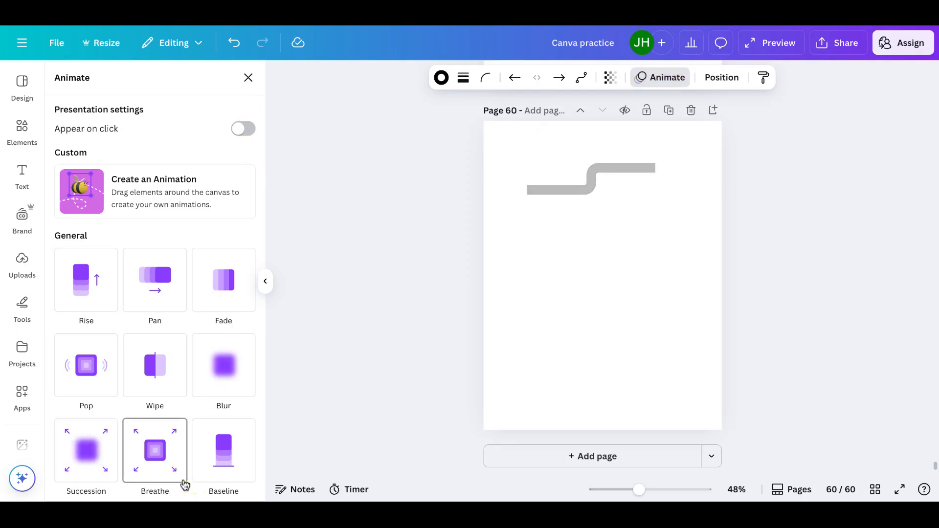
Examine the thick elbowed line's layer order and its arrangement, alignment and coordinate settings
left_click(722, 78)
left_click(226, 113)
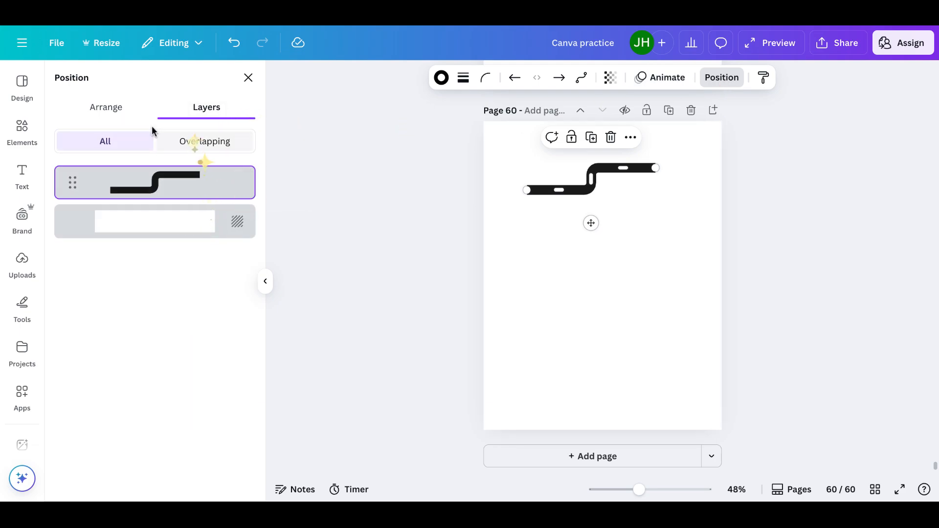
left_click(127, 115)
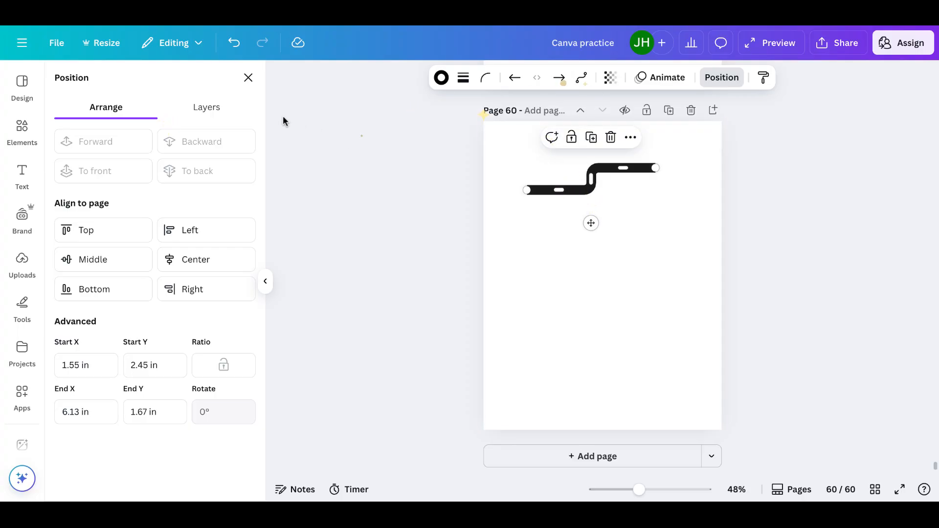
left_click(248, 78)
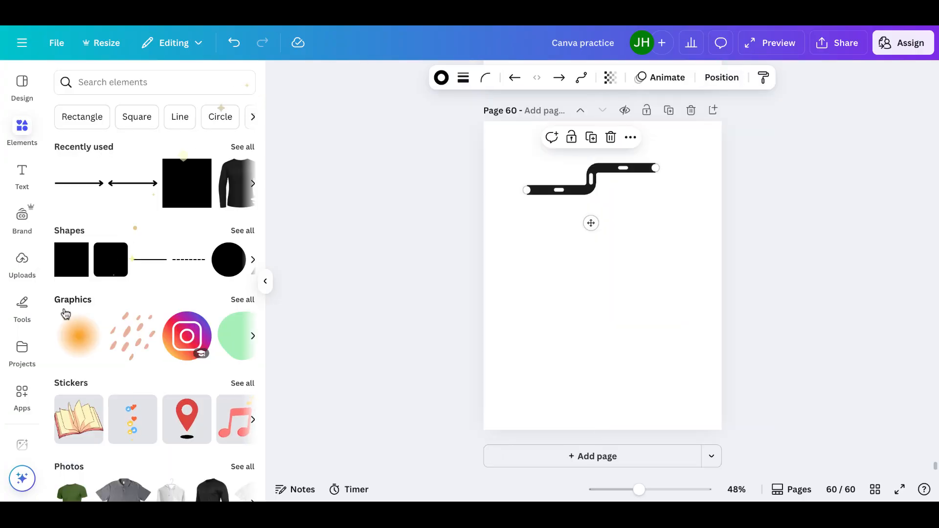
Add a straight line to the middle of the page with the Lines tool
left_click(23, 308)
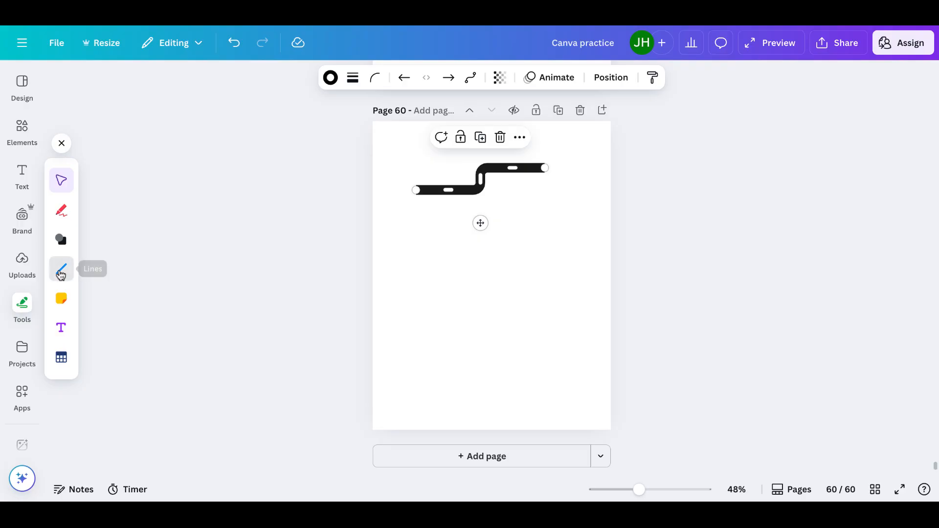
left_click(61, 274)
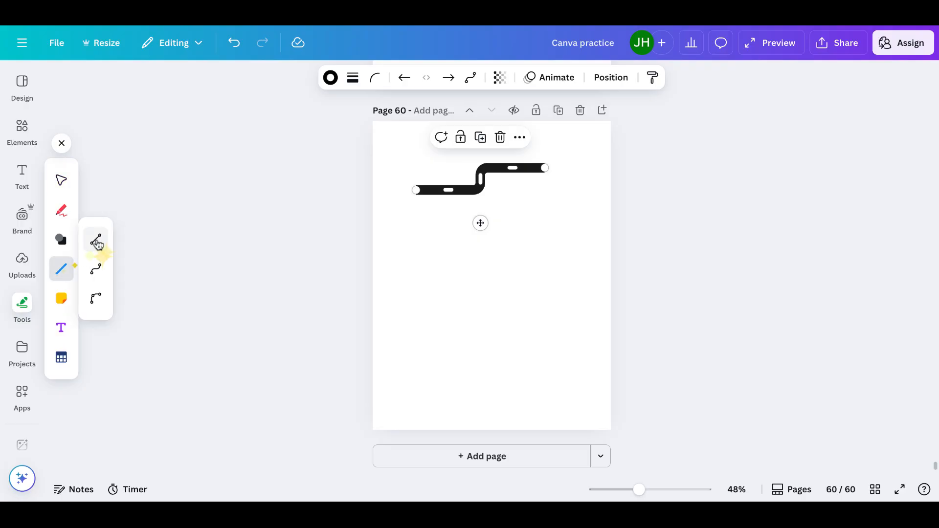
left_click(97, 242)
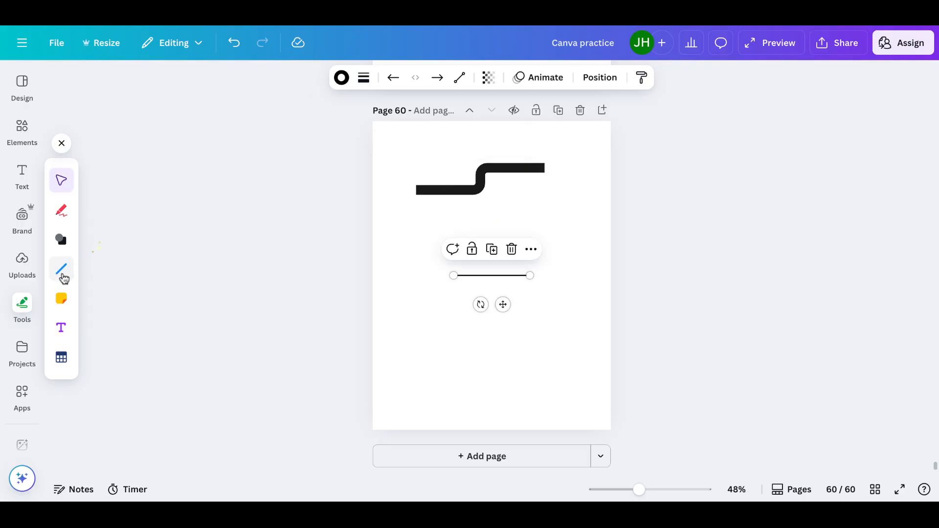
Add an elbowed line with the Lines tool and place it just below the thin straight line
left_click(62, 272)
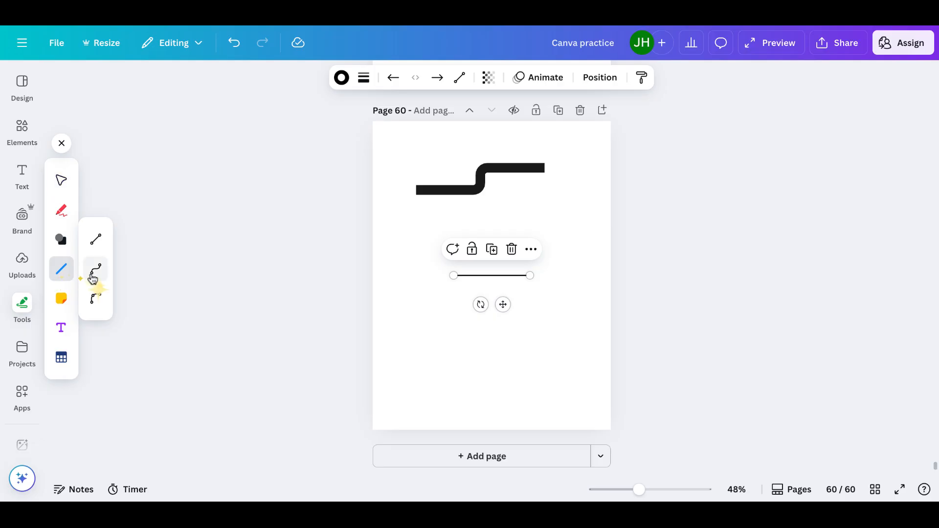
left_click(93, 279)
left_click_drag(497, 314, 497, 346)
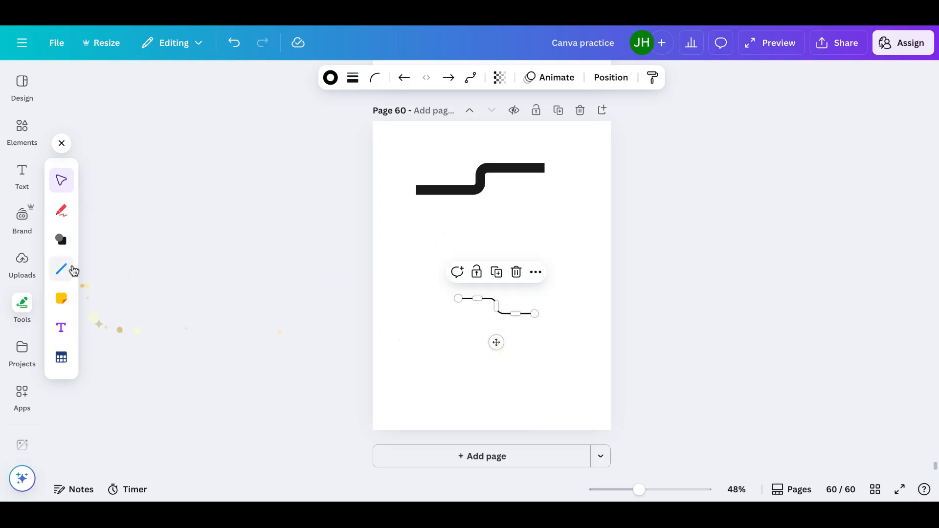
Add a curved line with the Lines tool and move it below the thin elbowed line
left_click(74, 271)
left_click(97, 298)
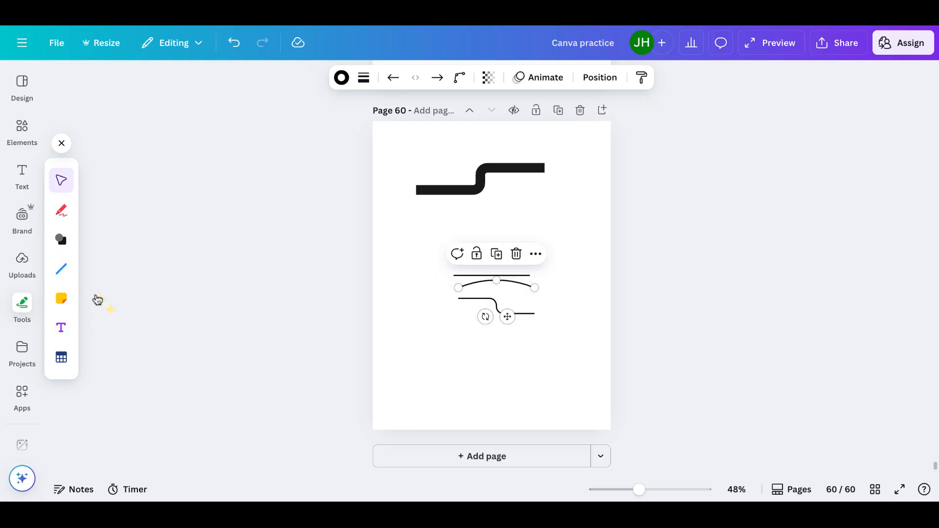
left_click_drag(508, 317, 511, 373)
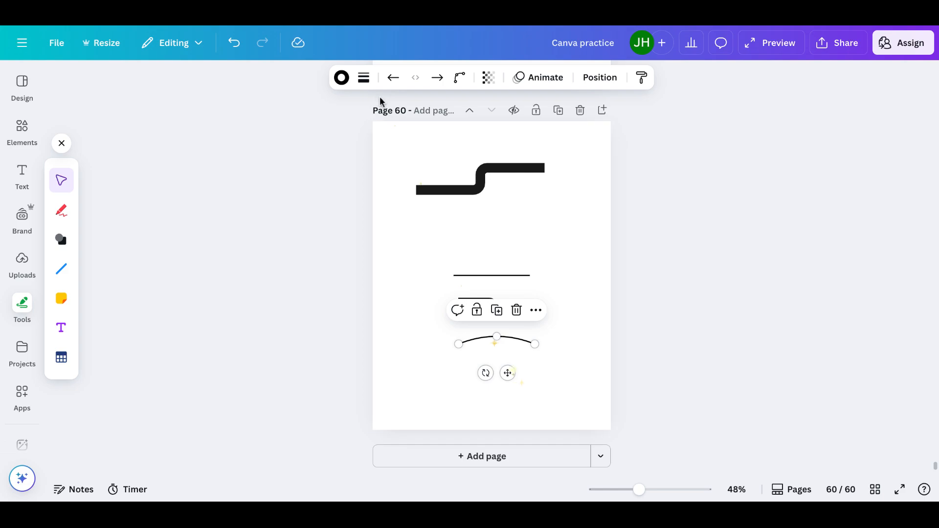
Give the curved line a filled arrowhead at its start and a filled square at its end
left_click(391, 81)
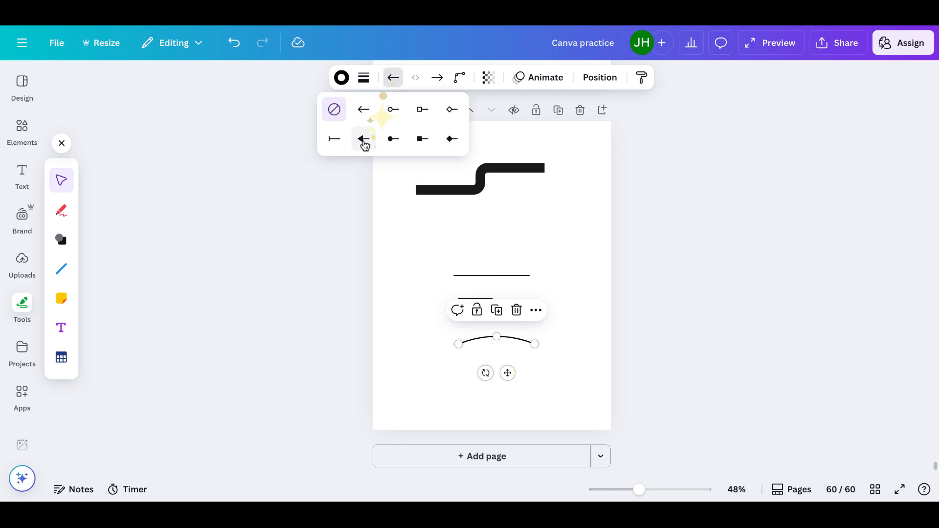
left_click(363, 140)
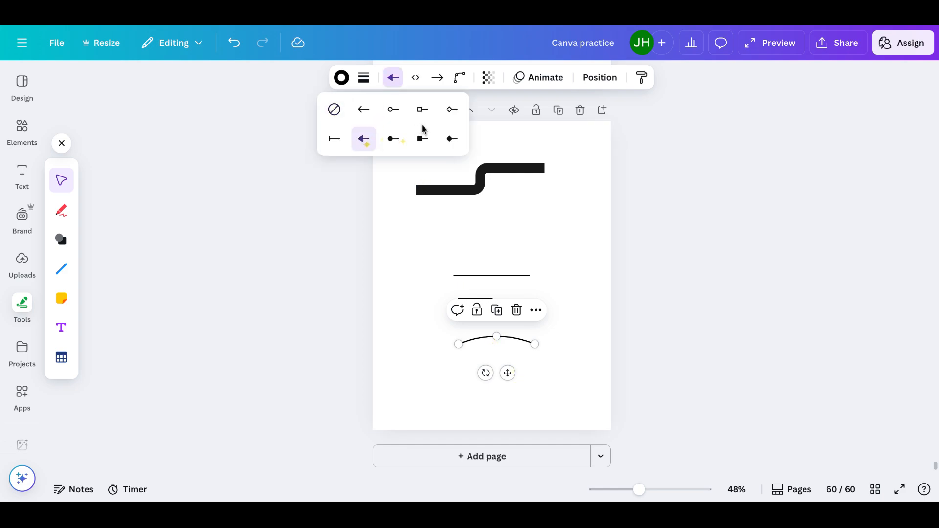
left_click(438, 78)
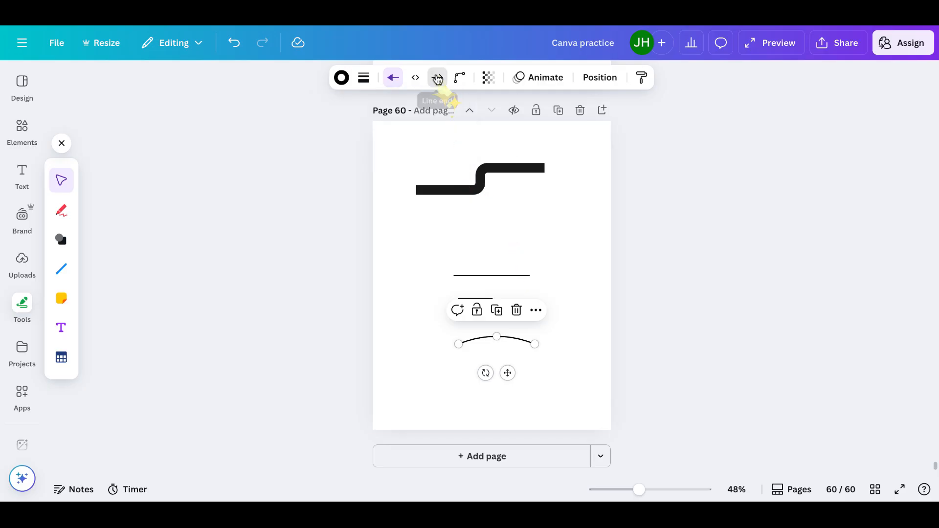
left_click(470, 140)
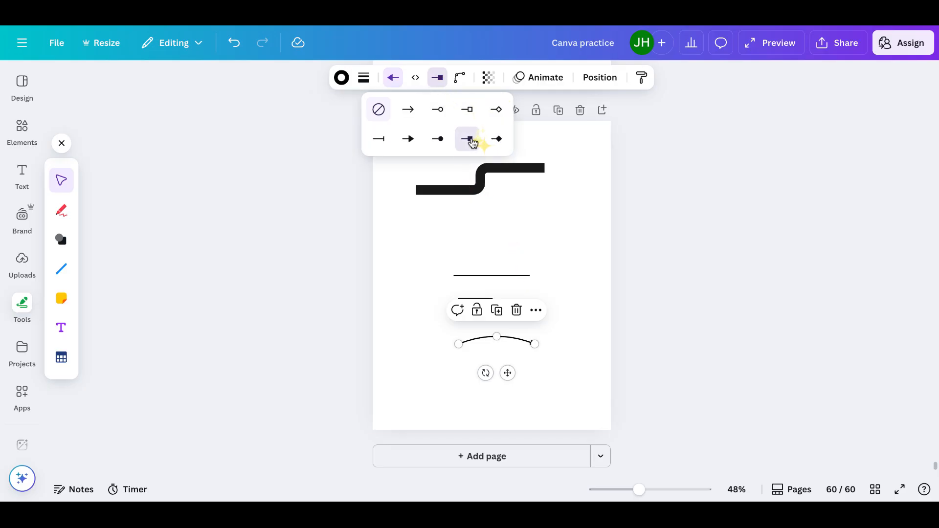
left_click(570, 351)
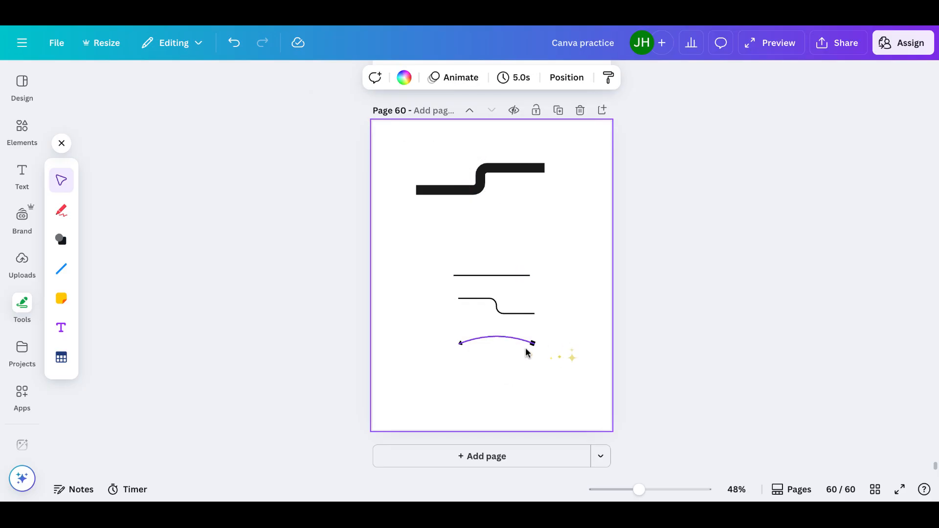
Set the curved line's stroke weight to 10
left_click(512, 338)
left_click(364, 77)
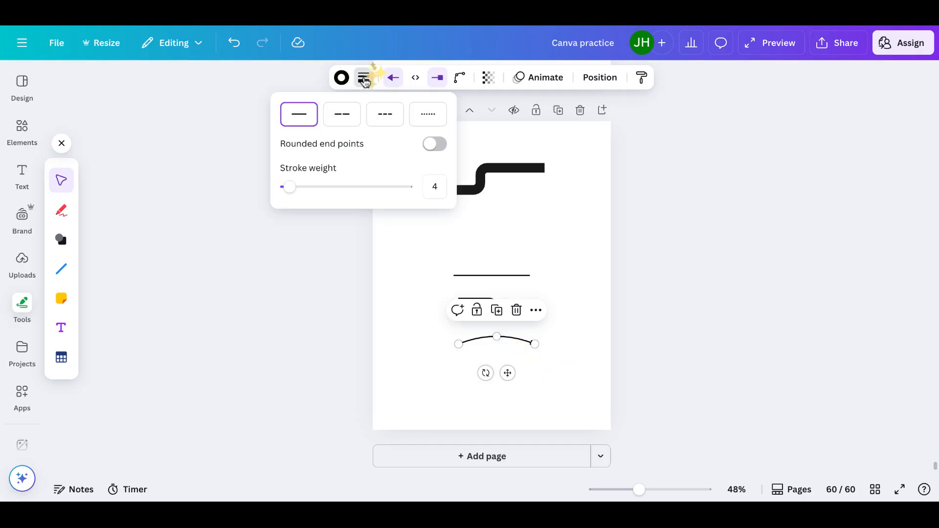
mouse_move(286, 187)
left_mouse_down()
mouse_move(309, 191)
mouse_move(289, 190)
mouse_move(297, 190)
left_mouse_up()
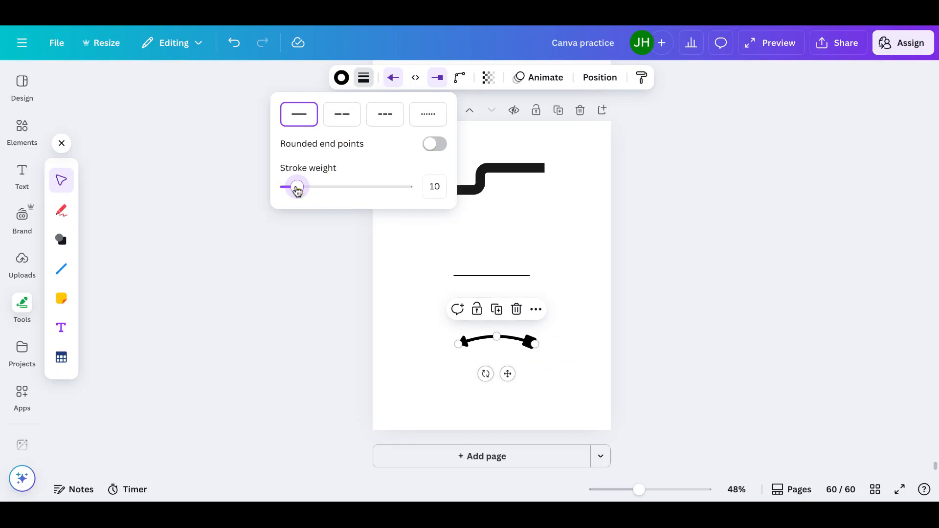
left_click(402, 292)
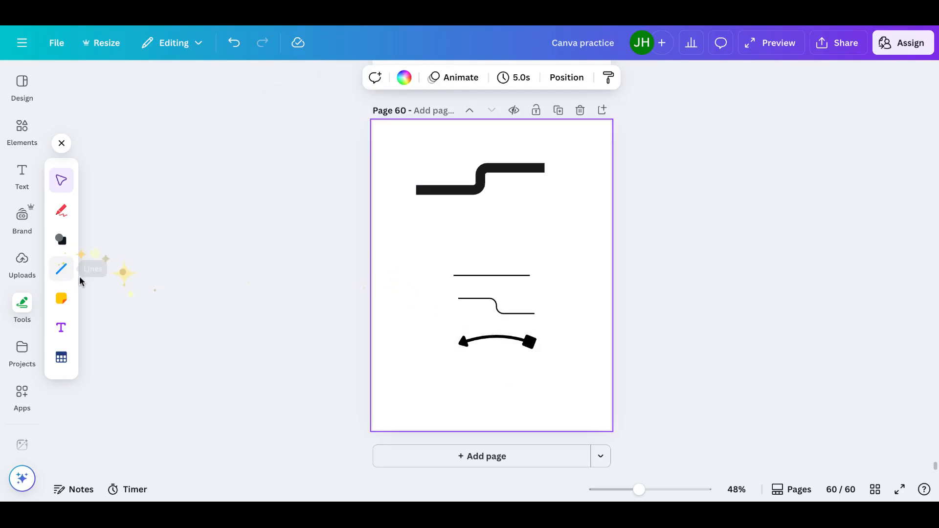